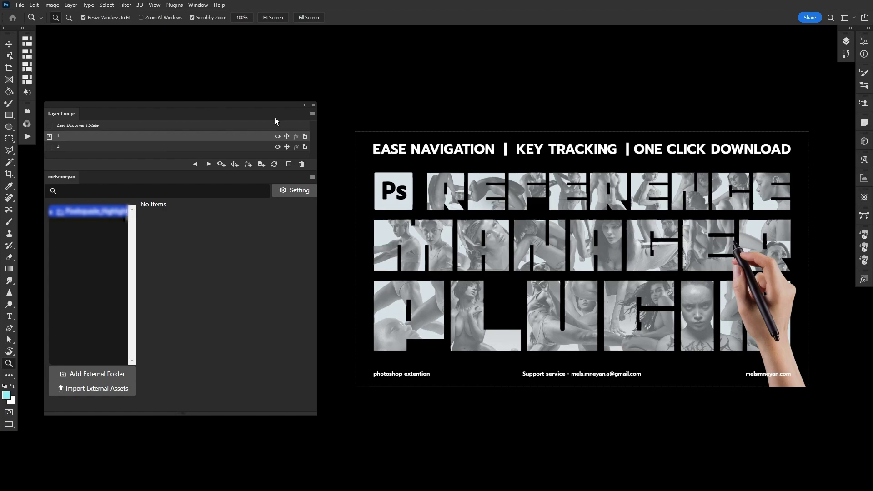
Shift the Layer Comps/melsmneyan panel and the banner image slightly right.
{"action": "left_click_drag", "start_coordinate": [60, 108], "coordinate": [81, 104]}
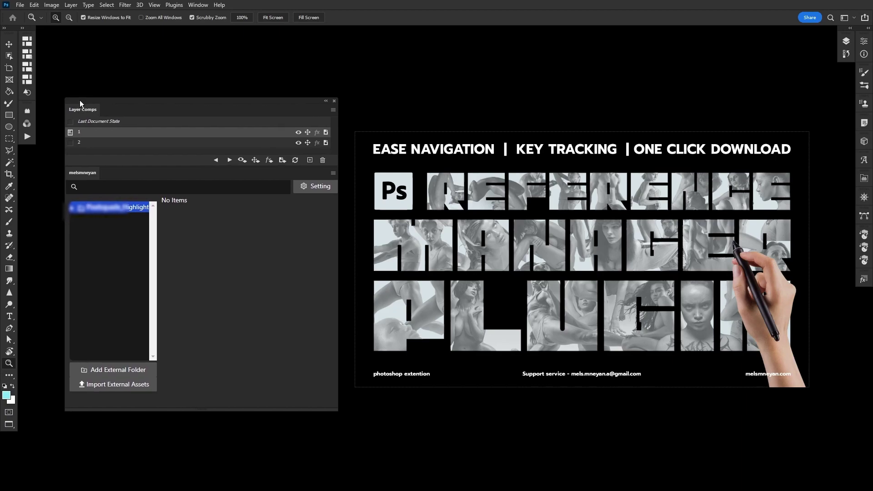
{"action": "left_click_drag", "start_coordinate": [639, 259], "coordinate": [659, 255]}
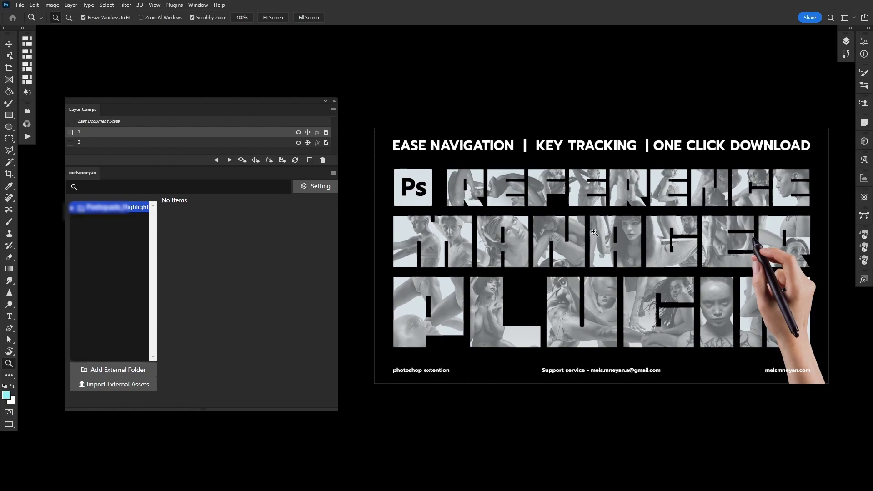
{"action": "key", "text": "alt+Tab"}
{"action": "key", "text": "Escape"}
Place the narrowed 'Download zxp instruction' notes beside the banner and select the ZXP installer download line.
{"action": "key", "text": "alt+Tab"}
{"action": "left_click_drag", "start_coordinate": [340, 104], "coordinate": [647, 172]}
{"action": "left_click_drag", "start_coordinate": [477, 165], "coordinate": [516, 132]}
{"action": "left_click_drag", "start_coordinate": [591, 136], "coordinate": [475, 80]}
{"action": "left_click_drag", "start_coordinate": [660, 115], "coordinate": [404, 105]}
Review the ZXP download and drop-file lines in the notes, then move the window left.
{"action": "left_click", "coordinate": [604, 135]}
{"action": "left_click_drag", "start_coordinate": [709, 135], "coordinate": [400, 136]}
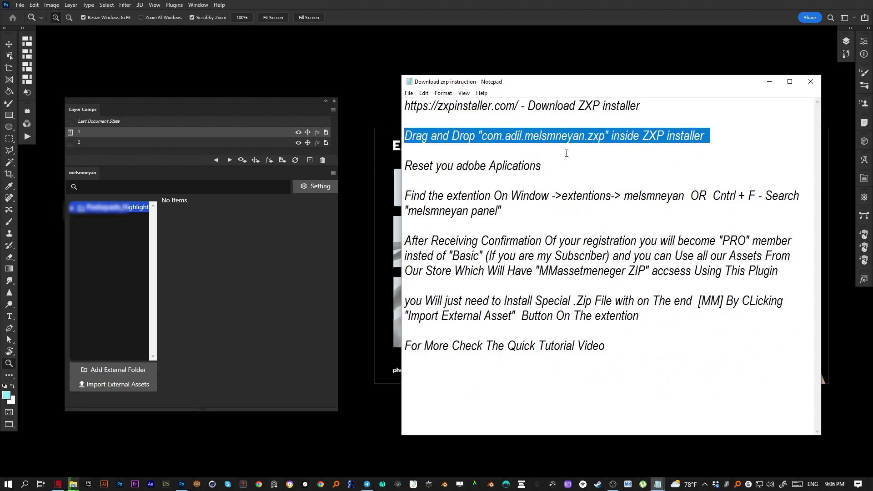
{"action": "left_click_drag", "start_coordinate": [700, 113], "coordinate": [465, 93]}
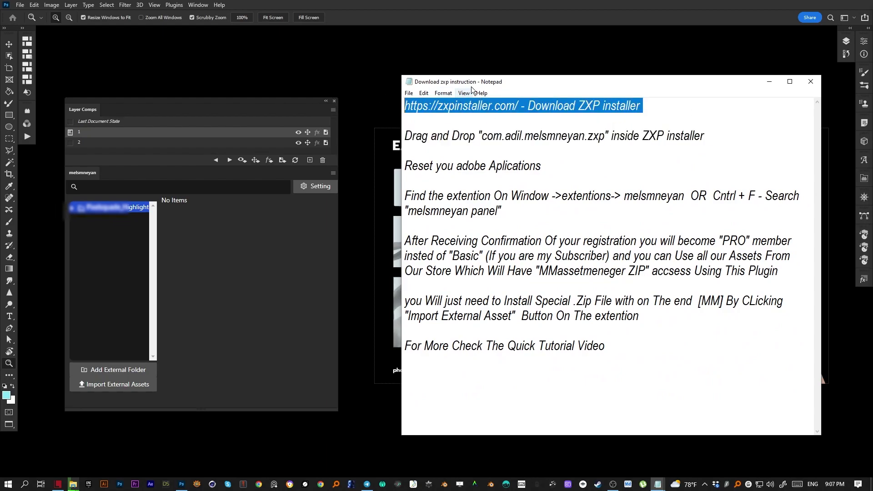
{"action": "left_click_drag", "start_coordinate": [653, 82], "coordinate": [541, 105]}
{"action": "left_click", "coordinate": [645, 119]}
Minimize and restore the Notepad instructions, then start a Windows search.
{"action": "left_click", "coordinate": [656, 108]}
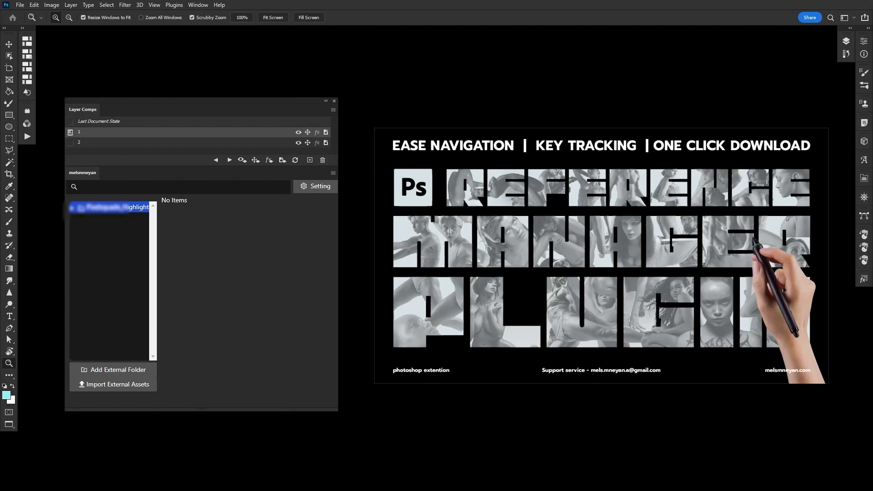
{"action": "left_click", "coordinate": [658, 484]}
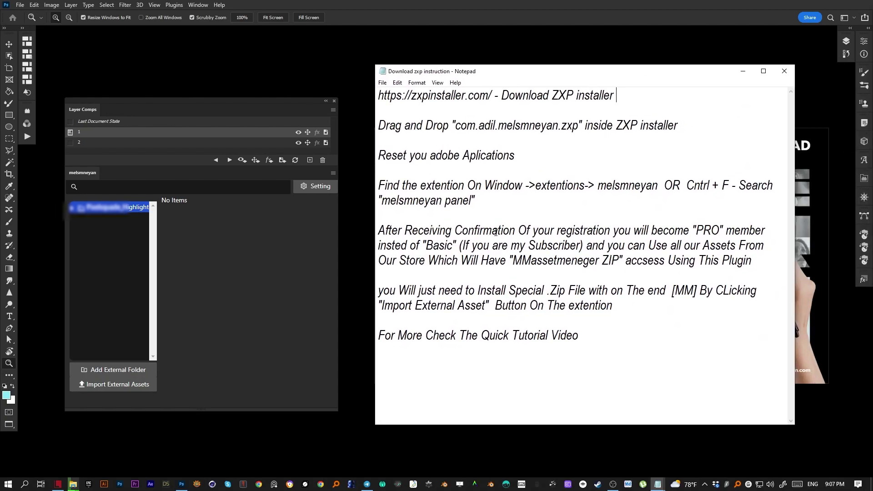
{"action": "left_click", "coordinate": [25, 484]}
Launch ZXPInstaller from Windows search and move its window to the lower right.
{"action": "type", "text": "Zxp"}
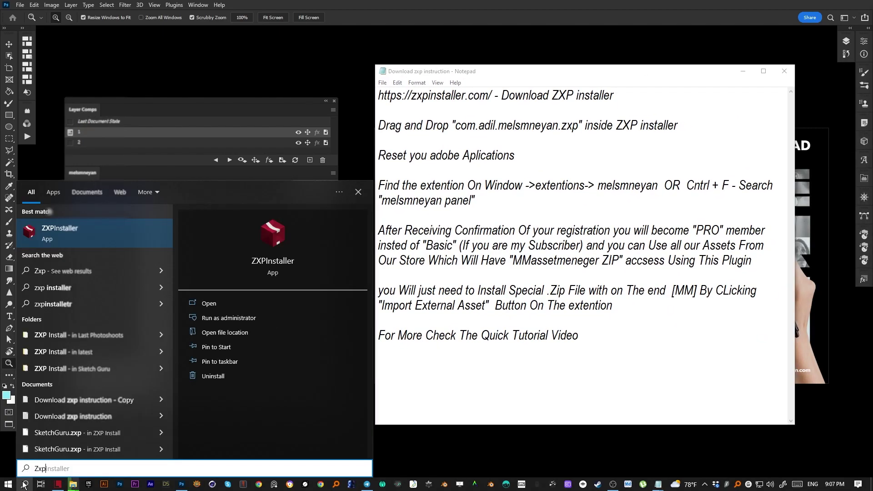
{"action": "key", "text": "Return"}
{"action": "left_click_drag", "start_coordinate": [389, 103], "coordinate": [637, 250]}
Drag com.adil.melsmneyan.zxp from the PLugin folder onto the ZXPInstaller window.
{"action": "key", "text": "alt+Tab"}
{"action": "key", "text": "alt+Tab"}
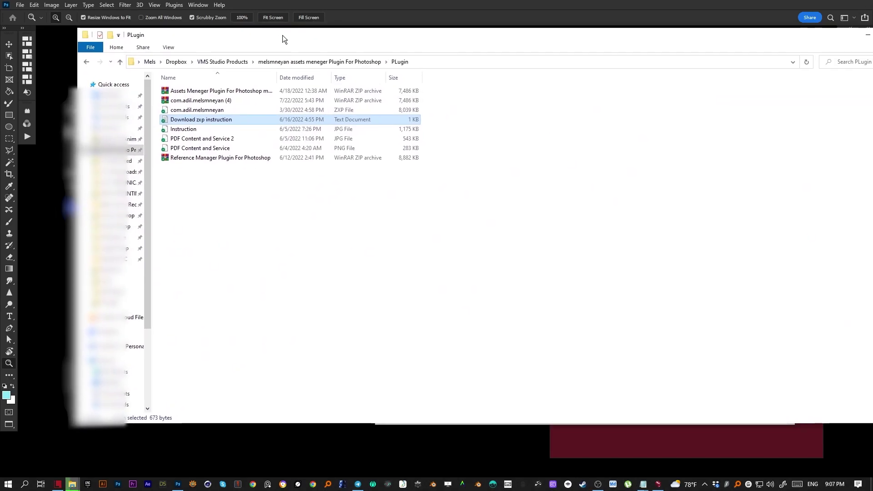
{"action": "double_click", "coordinate": [286, 6]}
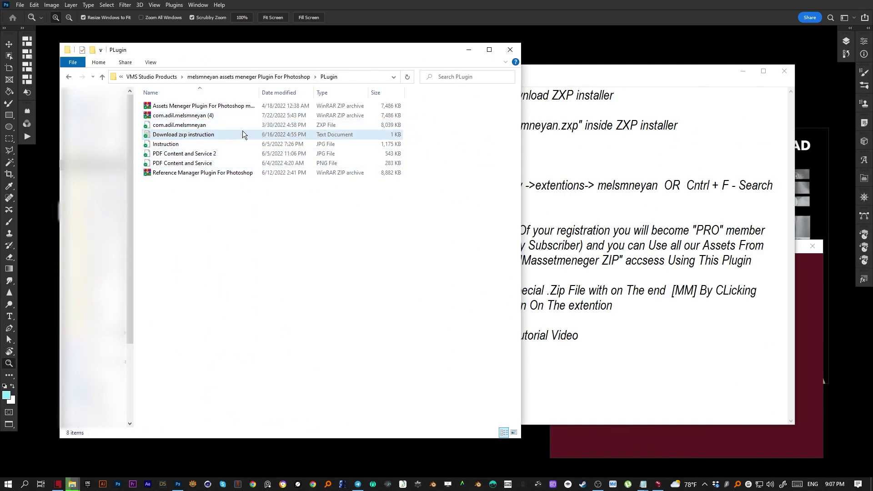
{"action": "left_click", "coordinate": [266, 124]}
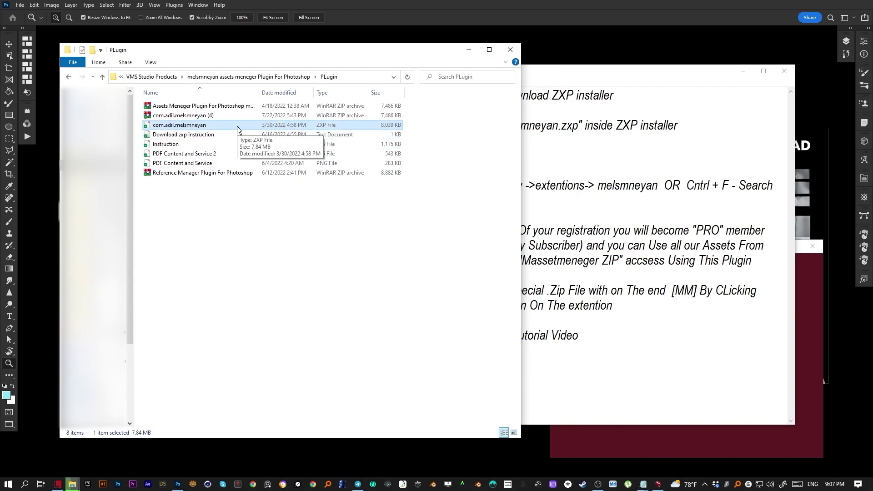
{"action": "left_click_drag", "start_coordinate": [237, 129], "coordinate": [191, 209]}
{"action": "key", "text": "alt+Tab"}
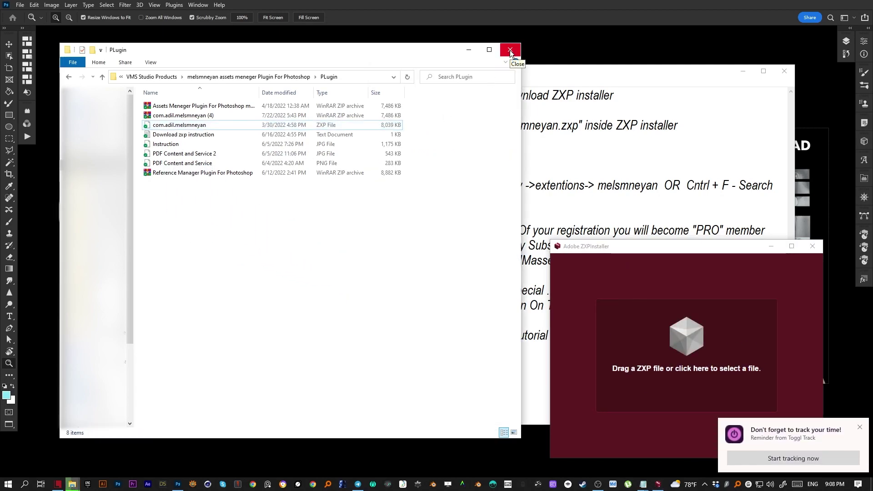
{"action": "left_click_drag", "start_coordinate": [727, 246], "coordinate": [717, 144]}
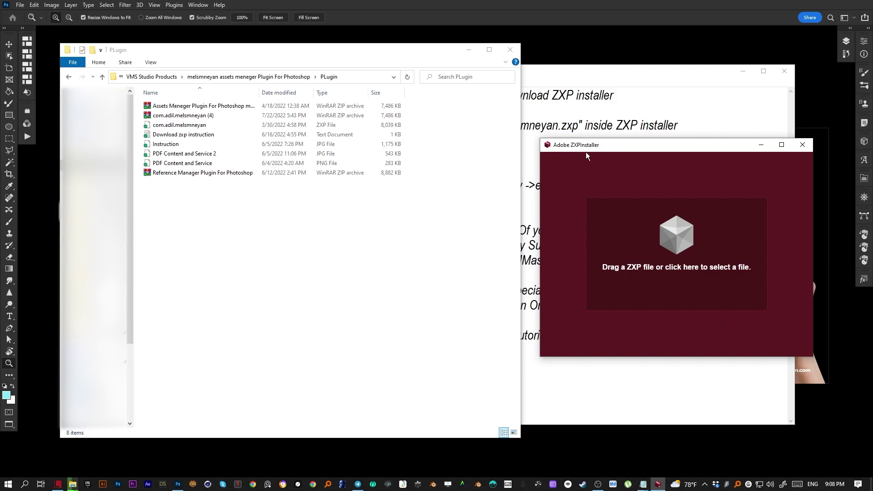
{"action": "left_click", "coordinate": [638, 76]}
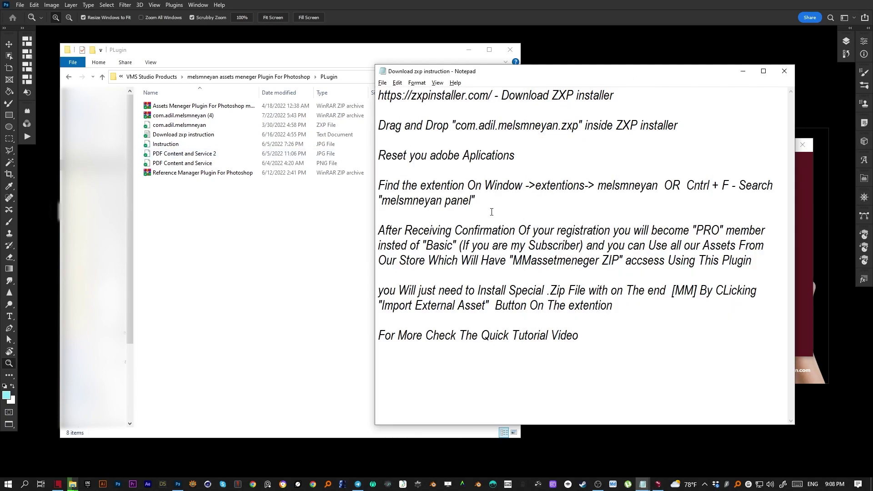
Highlight the 'Find the extention' step in the notes, then clear the selection.
{"action": "key", "text": "shift+Up"}
{"action": "key", "text": "shift+Up"}
{"action": "key", "text": "Right"}
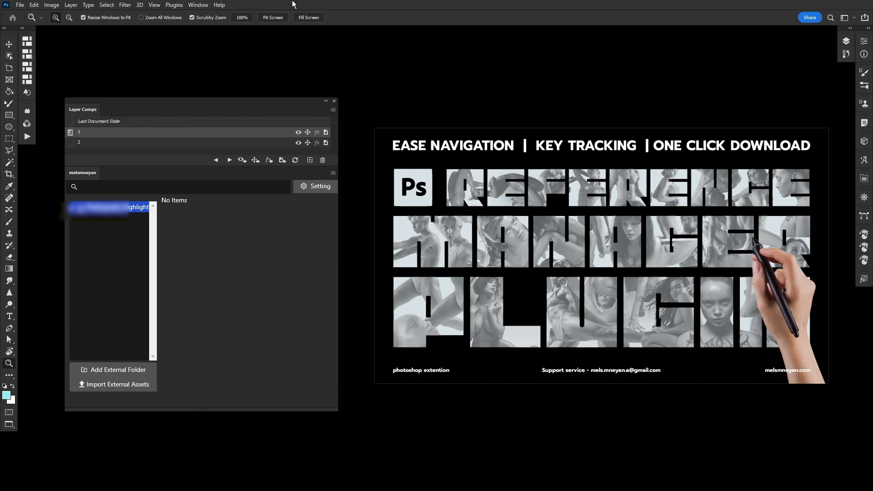
{"action": "left_click", "coordinate": [198, 5]}
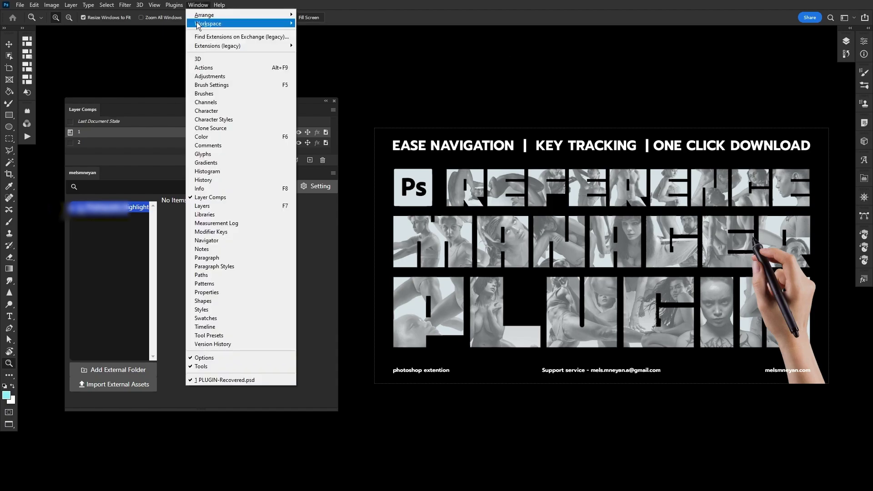
{"action": "mouse_move", "coordinate": [204, 45]}
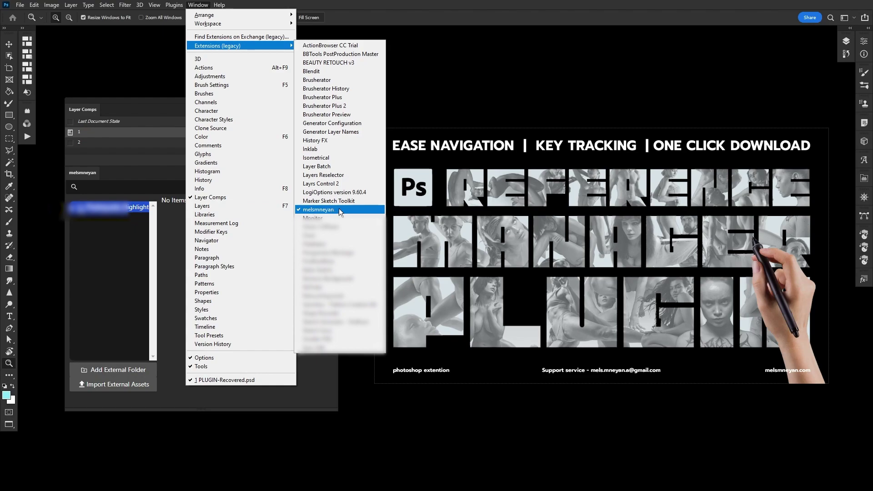
{"action": "left_click", "coordinate": [318, 209]}
{"action": "left_click", "coordinate": [198, 5]}
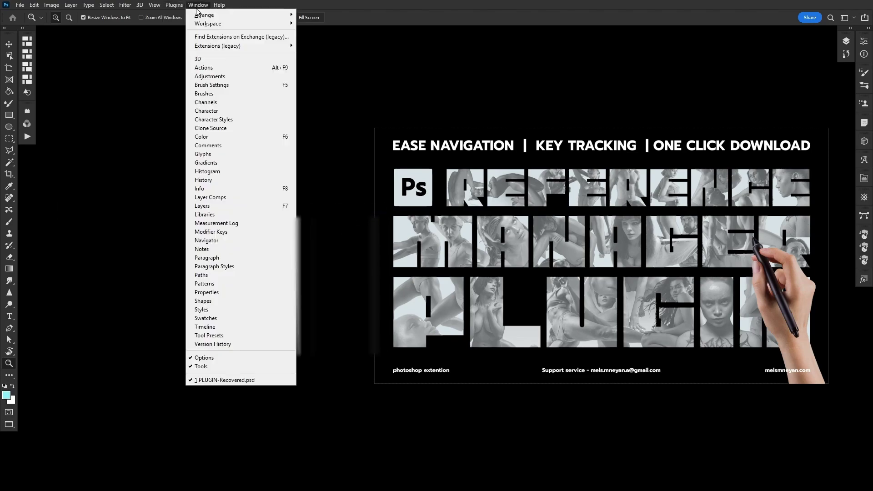
{"action": "mouse_move", "coordinate": [236, 46]}
{"action": "left_click", "coordinate": [317, 210]}
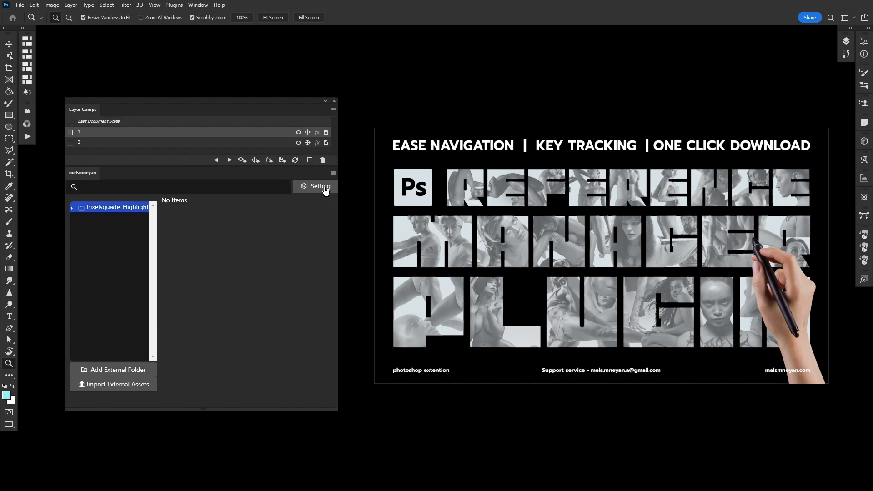
Open the melsmneyan account settings and check the Current Plan shows pro.
{"action": "left_click", "coordinate": [325, 189]}
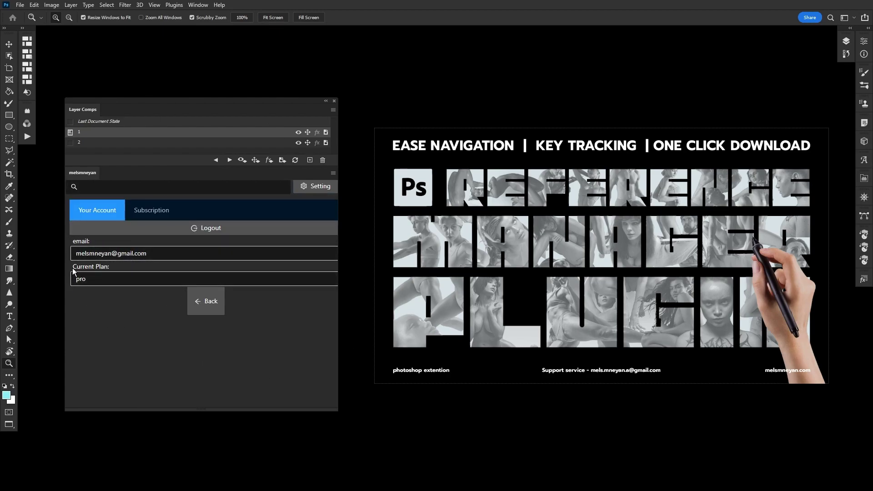
{"action": "left_click_drag", "start_coordinate": [111, 271], "coordinate": [64, 271]}
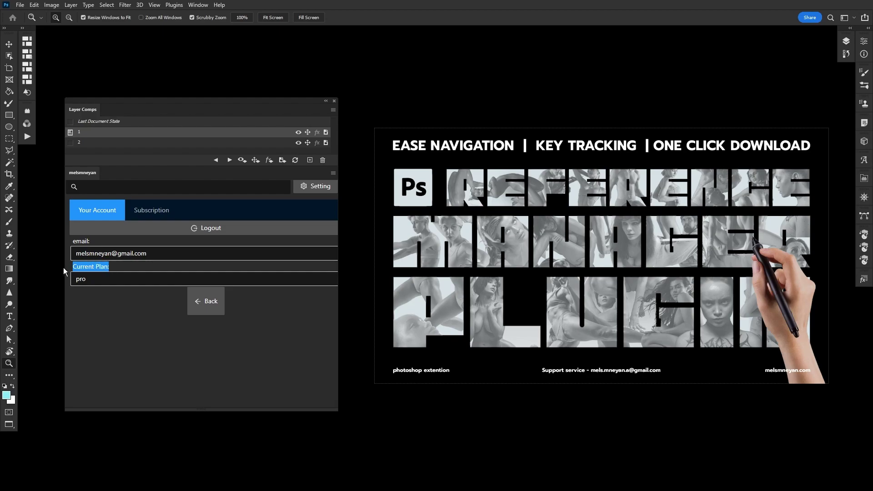
{"action": "left_click", "coordinate": [114, 293]}
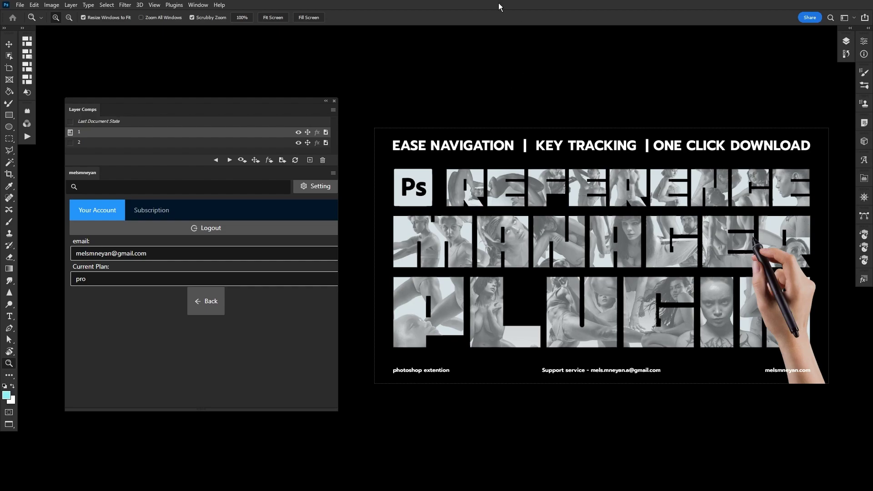
Type and clear a test query '0.86' in the plugin search, then go Back to the library.
{"action": "left_click", "coordinate": [191, 190]}
{"action": "type", "text": "0.86"}
{"action": "key", "text": "BackSpace"}
{"action": "key", "text": "BackSpace"}
{"action": "key", "text": "BackSpace"}
{"action": "key", "text": "BackSpace"}
{"action": "key", "text": "BackSpace"}
{"action": "left_click", "coordinate": [213, 308]}
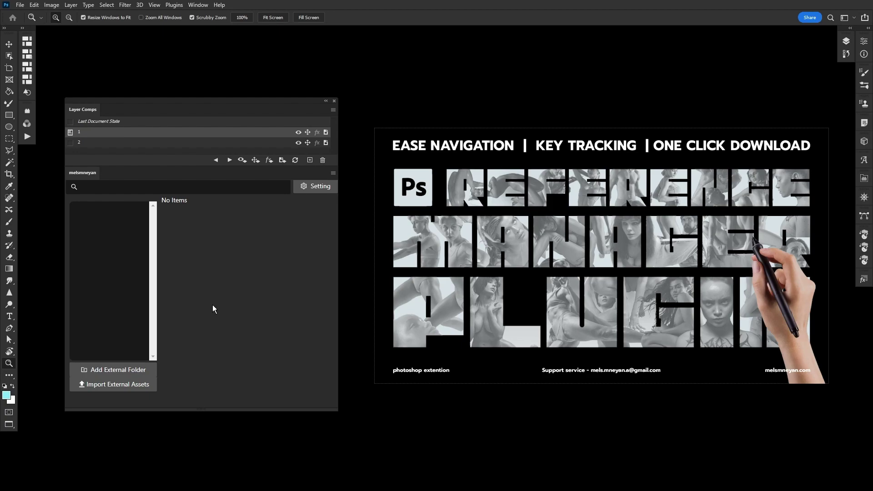
{"action": "left_click", "coordinate": [315, 189]}
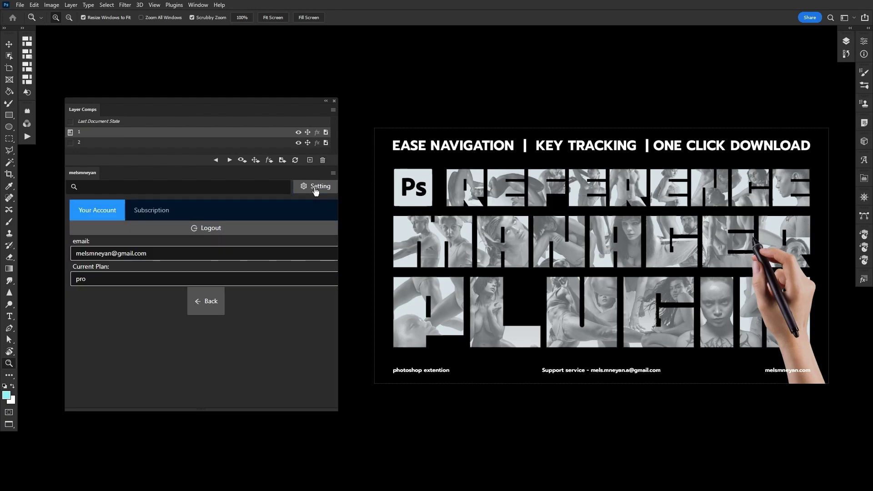
{"action": "left_click", "coordinate": [265, 184]}
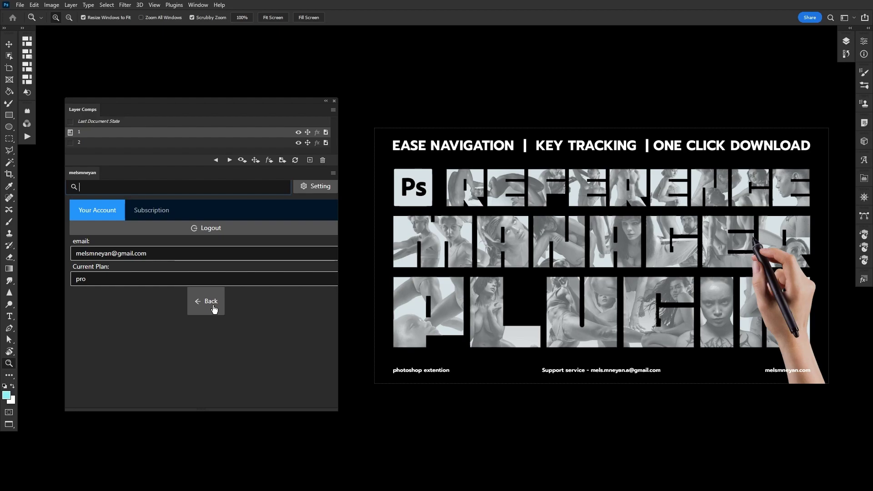
{"action": "left_click", "coordinate": [214, 309]}
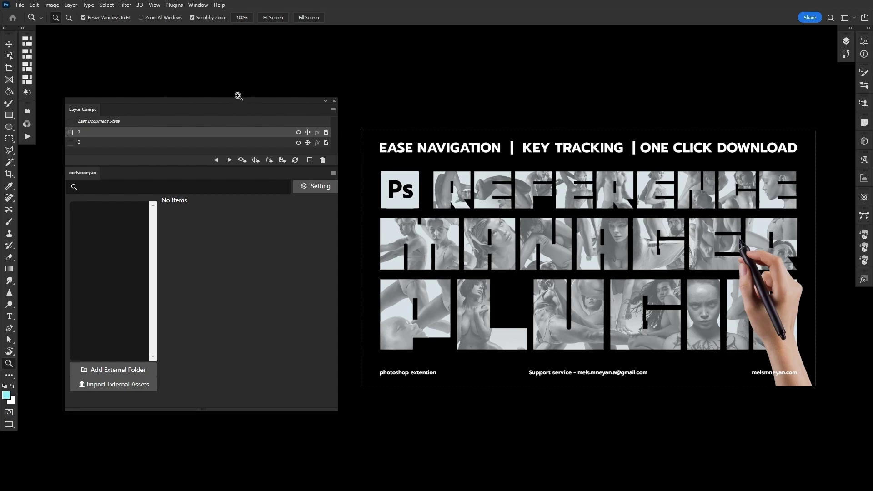
Move the melsmneyan panel higher, make it taller, and open its account settings.
{"action": "left_click_drag", "start_coordinate": [239, 106], "coordinate": [241, 53]}
{"action": "left_click_drag", "start_coordinate": [205, 356], "coordinate": [206, 418]}
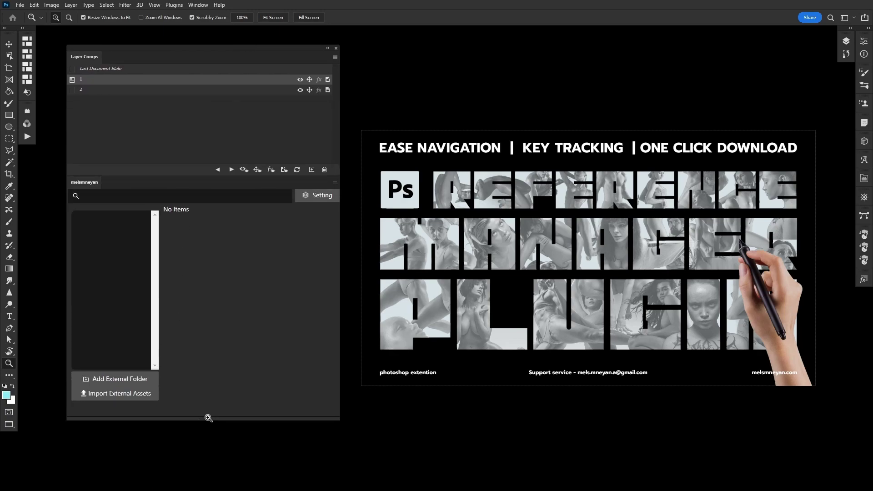
{"action": "left_click", "coordinate": [317, 195]}
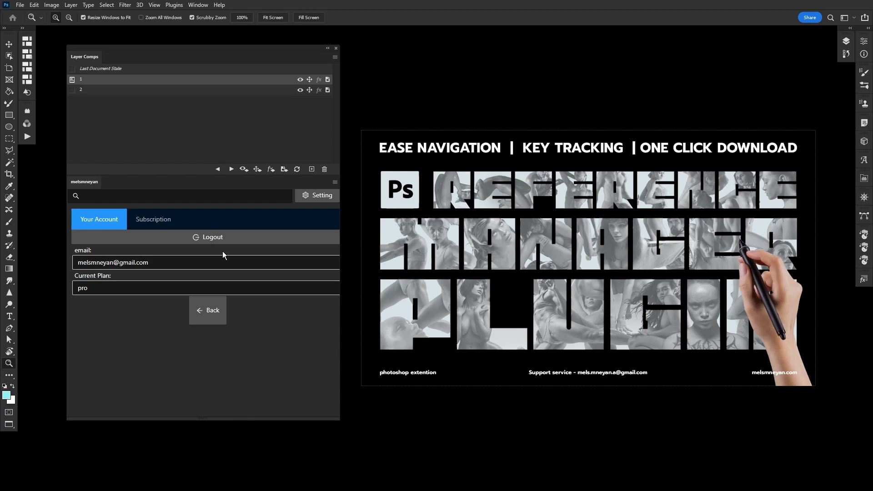
Return to the asset browser and bring the Dramatic Elf Content folder window forward.
{"action": "left_click", "coordinate": [198, 316]}
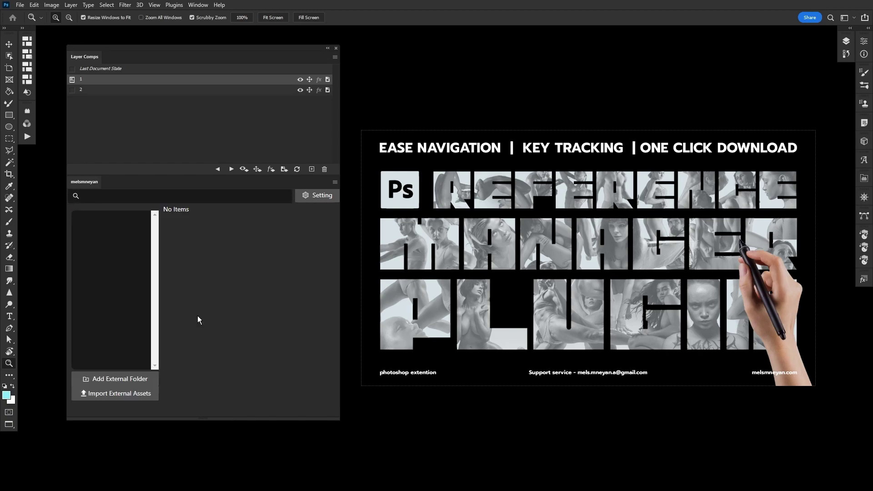
{"action": "left_click", "coordinate": [137, 378]}
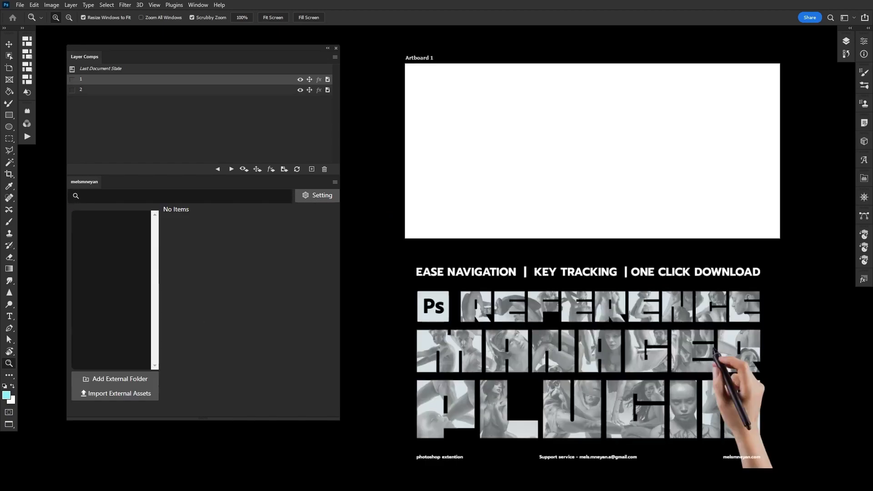
{"action": "left_click_drag", "start_coordinate": [473, 54], "coordinate": [479, 65]}
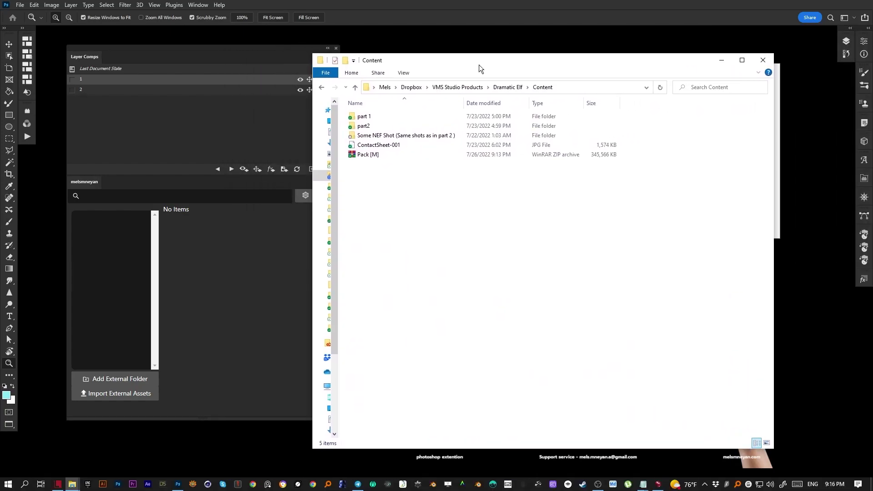
Position the Dramatic Elf Content window right of the plugin panel and select Pack [M].
{"action": "left_click", "coordinate": [97, 282]}
{"action": "key", "text": "alt+Tab"}
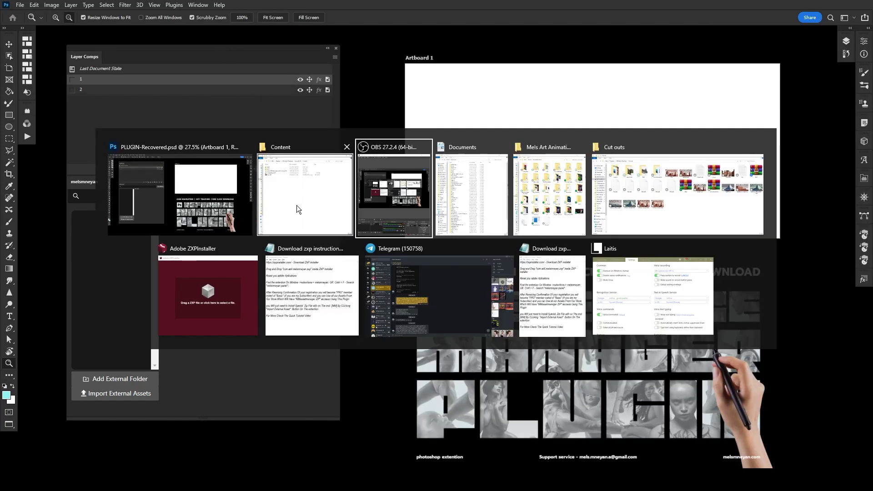
{"action": "left_click_drag", "start_coordinate": [440, 62], "coordinate": [488, 61]}
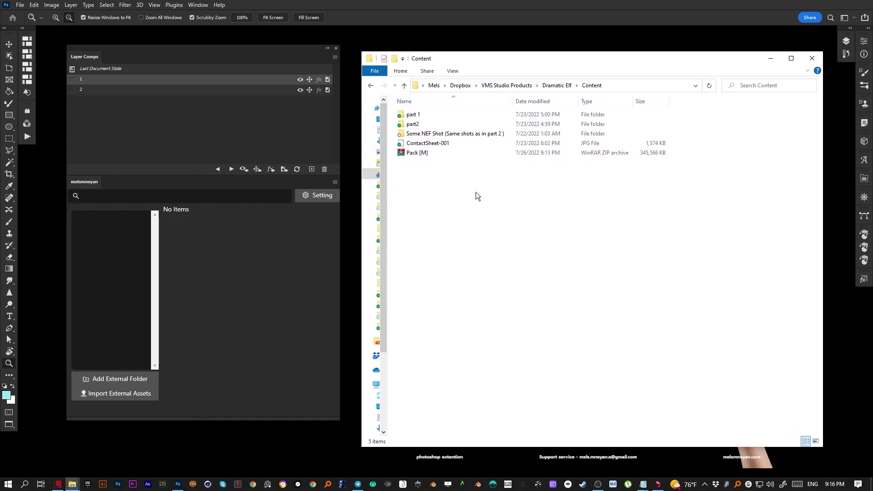
{"action": "left_click", "coordinate": [250, 225]}
{"action": "key", "text": "alt+Tab"}
{"action": "left_click_drag", "start_coordinate": [513, 58], "coordinate": [542, 42]}
{"action": "left_click", "coordinate": [446, 133]}
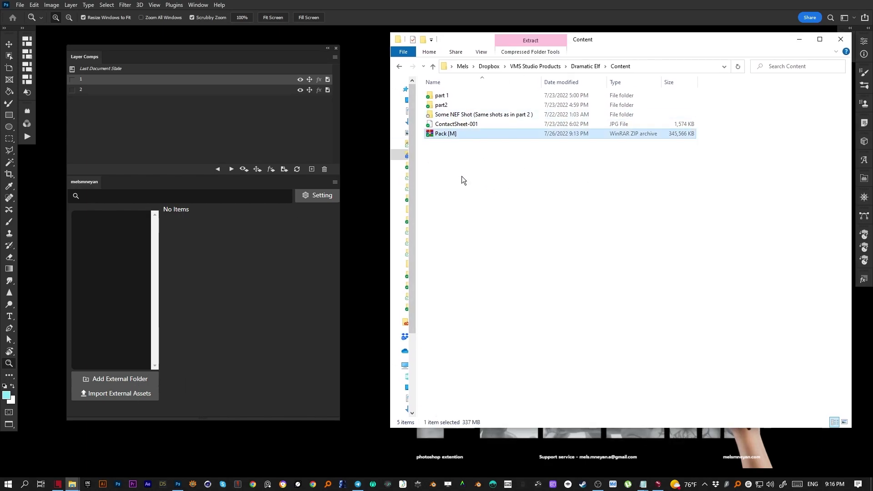
Rename the Pack [M] archive to Pack [MM] and reselect it.
{"action": "left_click", "coordinate": [454, 135]}
{"action": "left_click", "coordinate": [470, 149]}
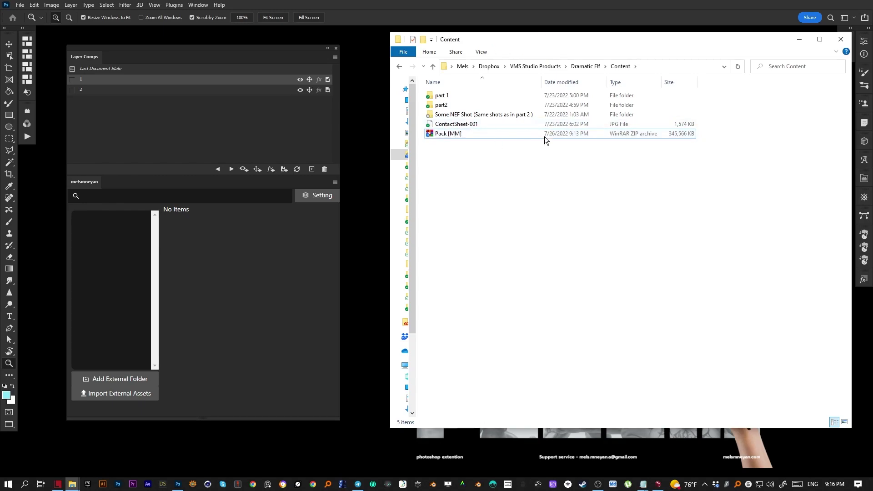
{"action": "left_click", "coordinate": [429, 132]}
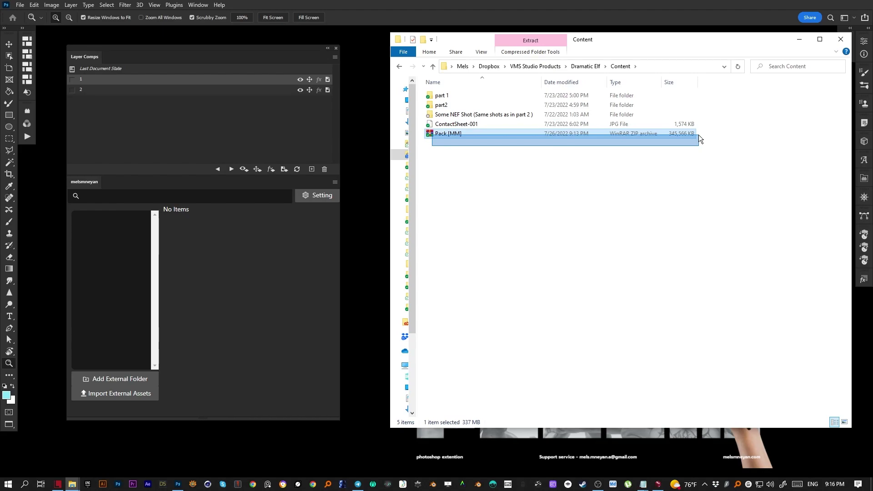
{"action": "left_click_drag", "start_coordinate": [426, 165], "coordinate": [715, 136]}
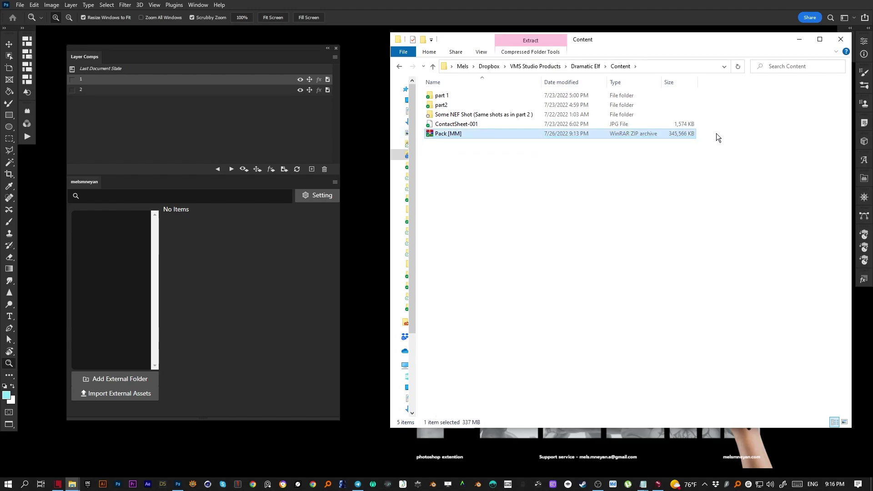
{"action": "left_click_drag", "start_coordinate": [434, 152], "coordinate": [698, 135]}
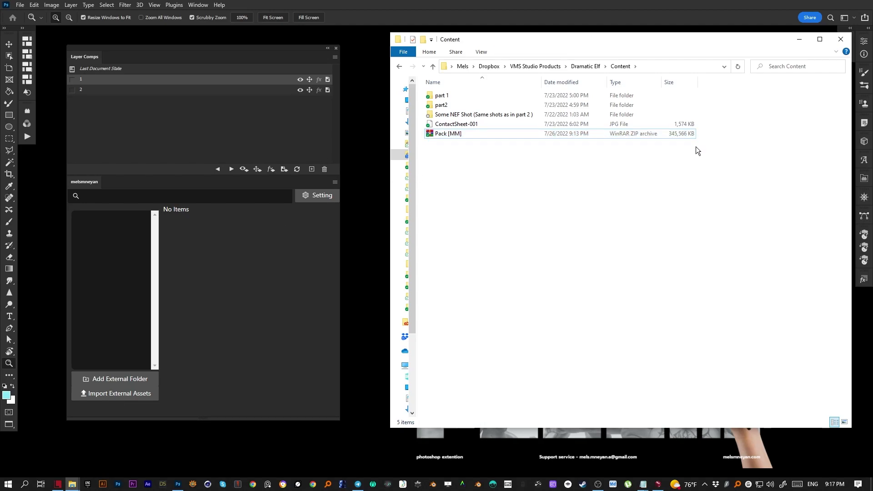
{"action": "left_click_drag", "start_coordinate": [435, 152], "coordinate": [697, 148]}
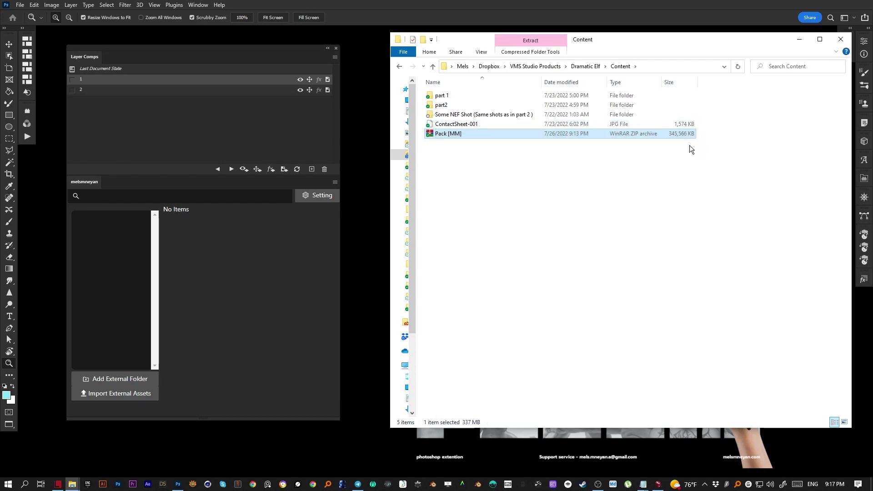
{"action": "left_click_drag", "start_coordinate": [689, 145], "coordinate": [705, 135]}
Deselect Pack [MM] in Explorer and return focus to Photoshop's melsmneyan panel.
{"action": "left_click", "coordinate": [656, 165]}
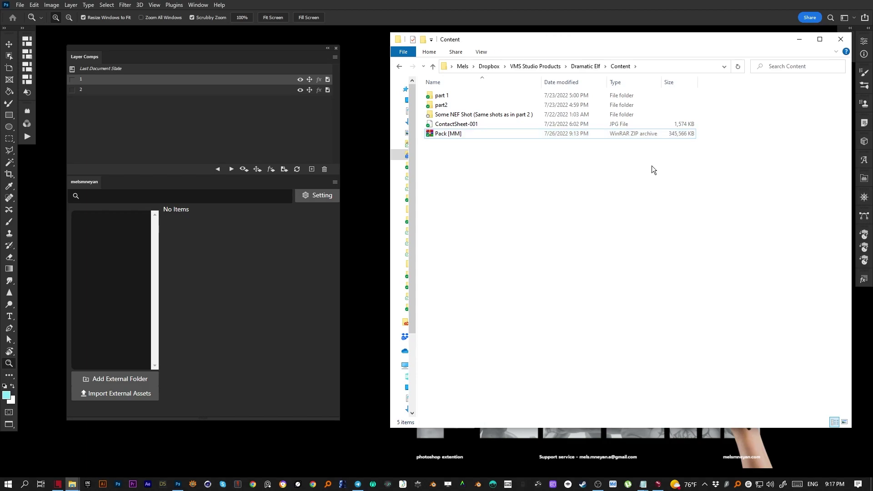
{"action": "left_click_drag", "start_coordinate": [683, 160], "coordinate": [686, 135]}
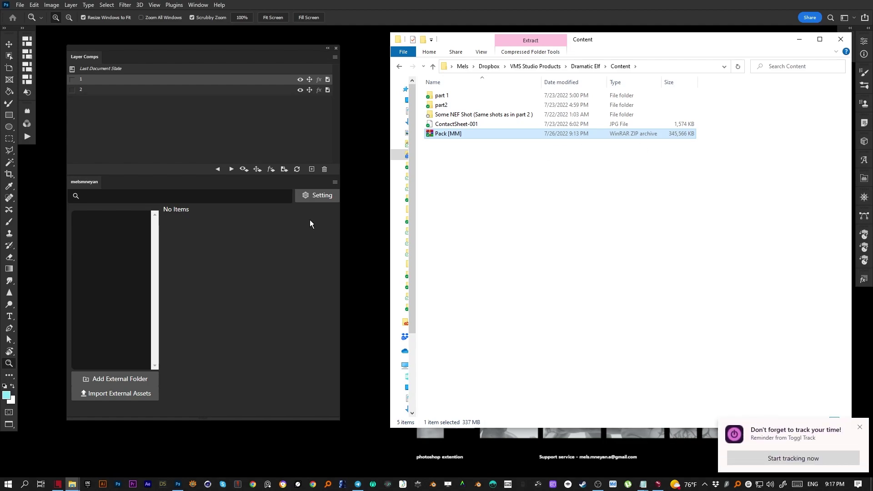
{"action": "left_click", "coordinate": [696, 161]}
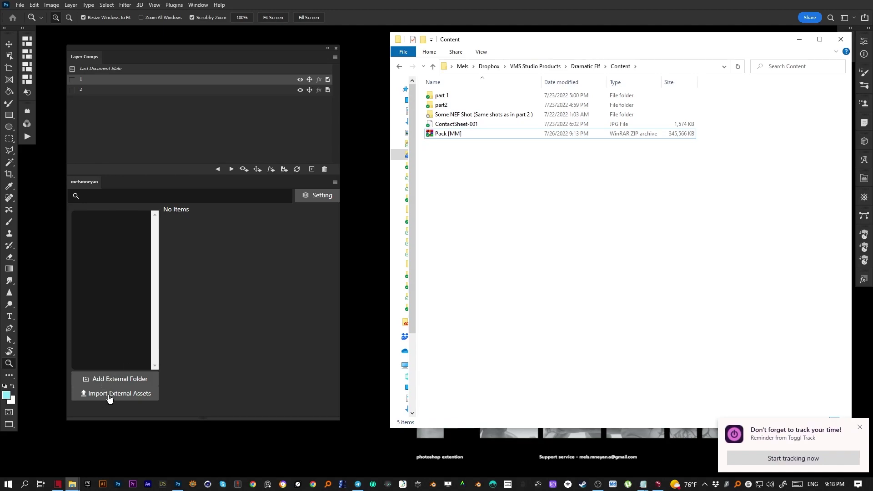
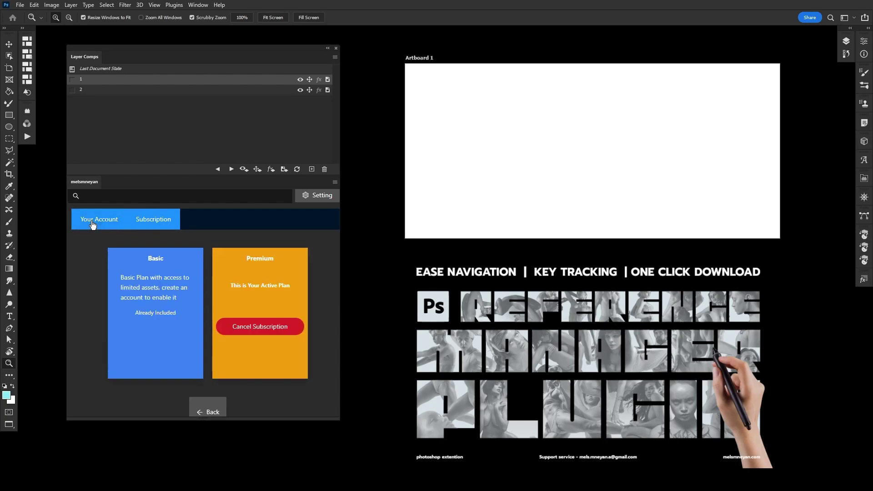
View the plugin's account details and its subscription plans.
{"action": "left_click", "coordinate": [99, 219]}
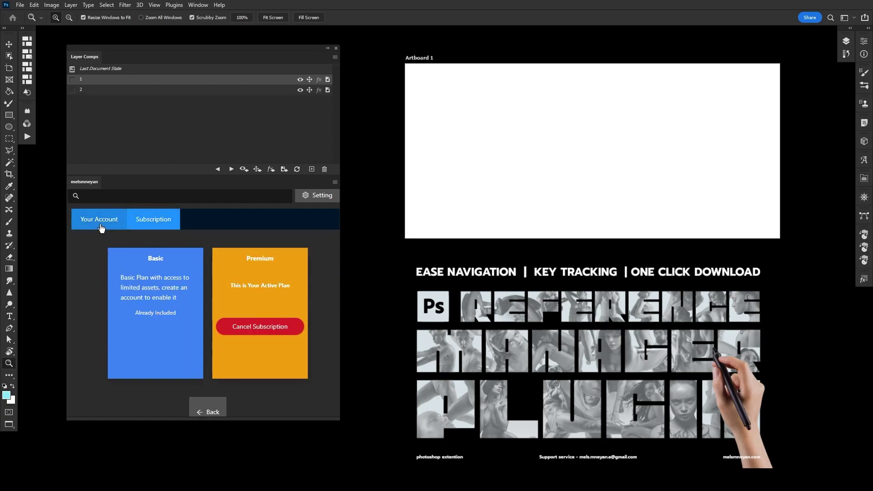
{"action": "left_click_drag", "start_coordinate": [74, 275], "coordinate": [134, 278]}
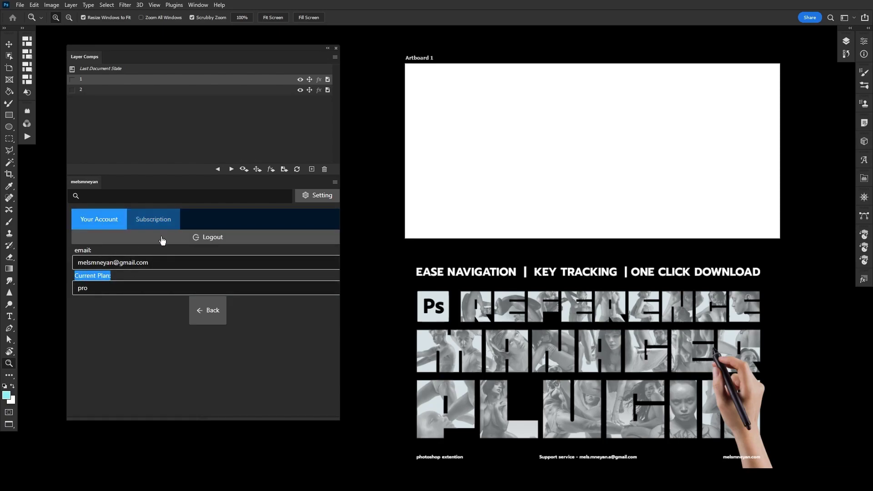
{"action": "left_click", "coordinate": [156, 222]}
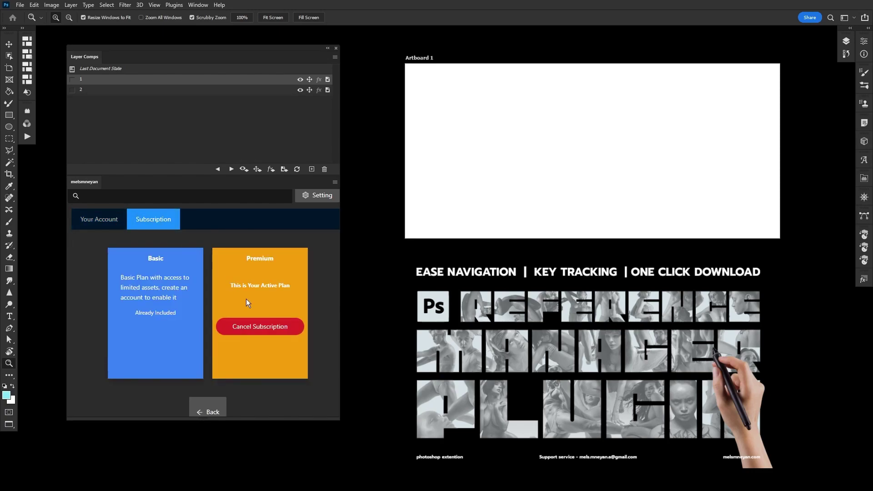
Shrink Layer Comps, nudge the panel group down-left, reopen account details, then bring up the Content folder.
{"action": "left_click_drag", "start_coordinate": [237, 419], "coordinate": [236, 355]}
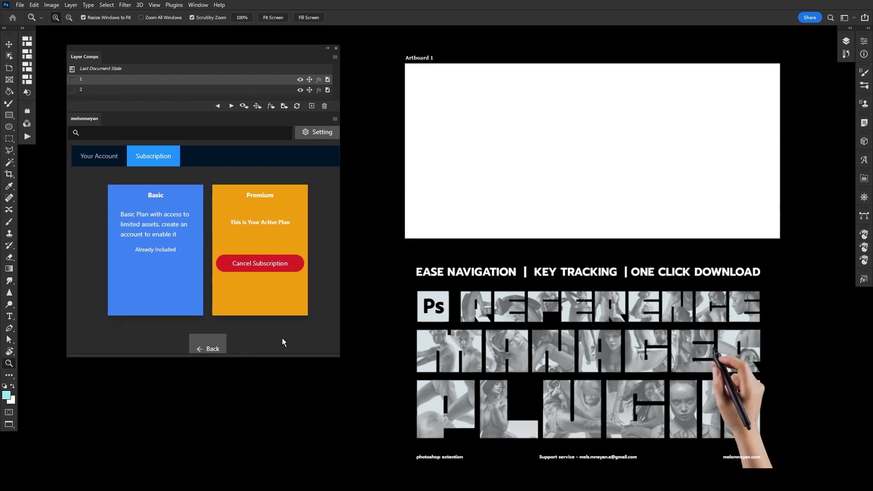
{"action": "left_click_drag", "start_coordinate": [132, 51], "coordinate": [115, 58]}
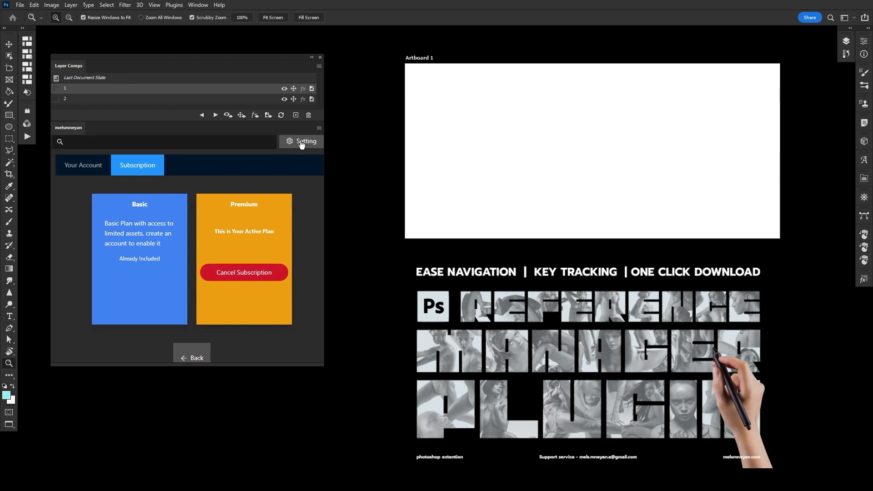
{"action": "left_click", "coordinate": [84, 168]}
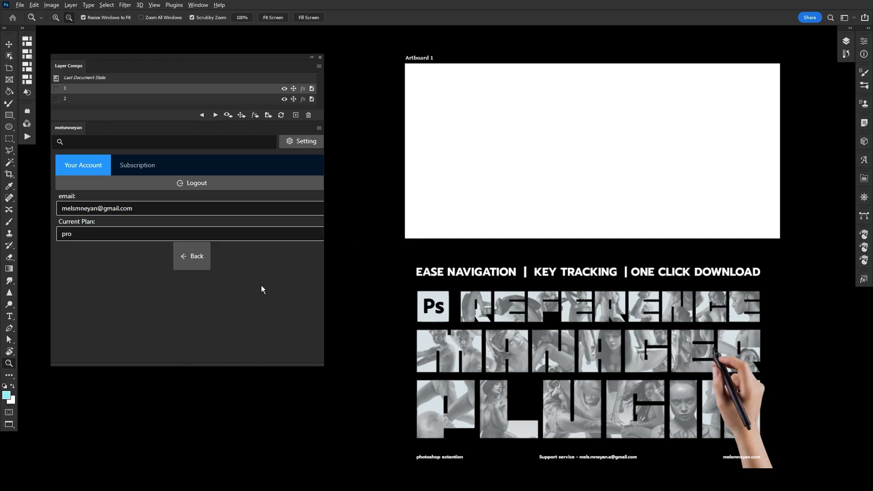
{"action": "key", "text": "alt+Tab"}
{"action": "left_click", "coordinate": [285, 163]}
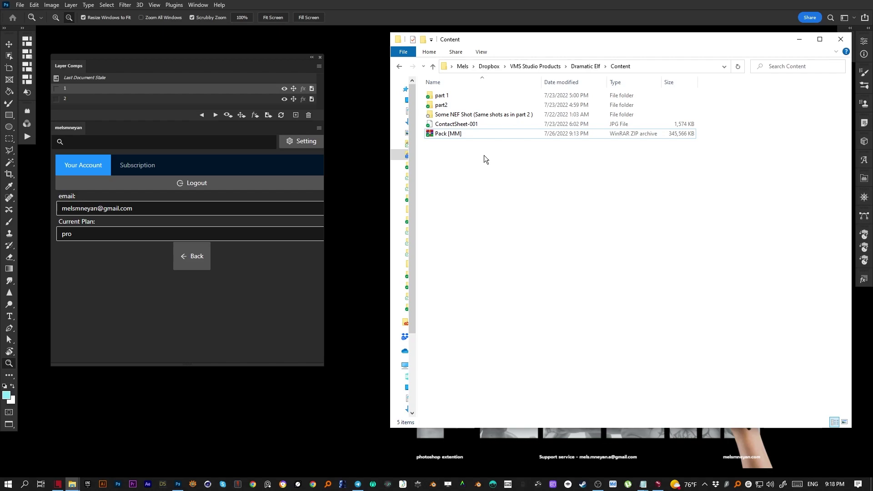
Select the Pack [MM] archive in the Content folder, switching between Explorer and Photoshop.
{"action": "left_click_drag", "start_coordinate": [724, 175], "coordinate": [699, 132]}
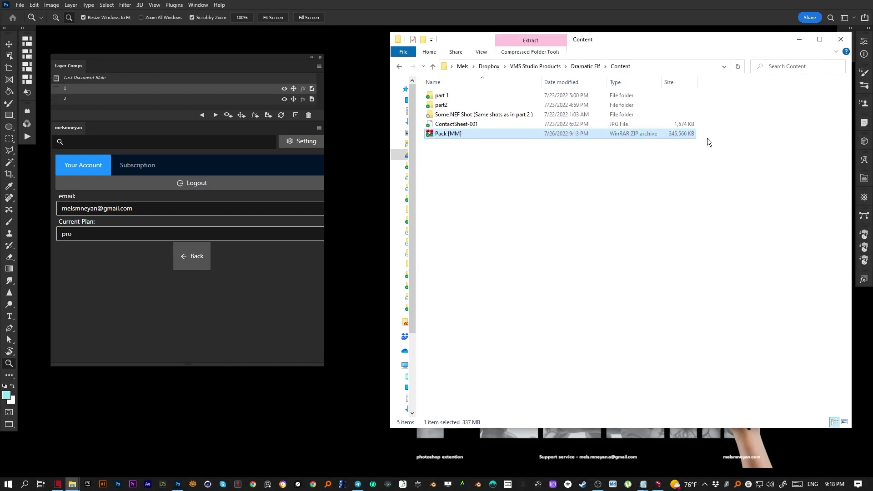
{"action": "left_click", "coordinate": [222, 287]}
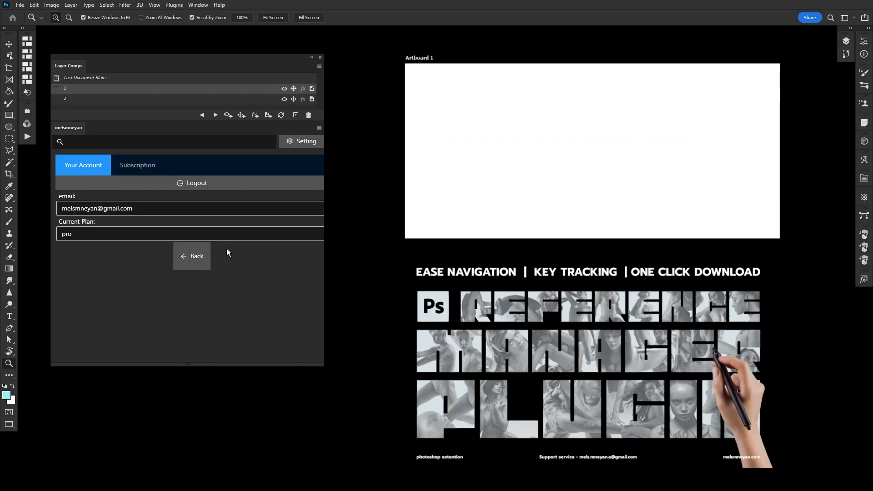
{"action": "left_click_drag", "start_coordinate": [60, 227], "coordinate": [73, 227]}
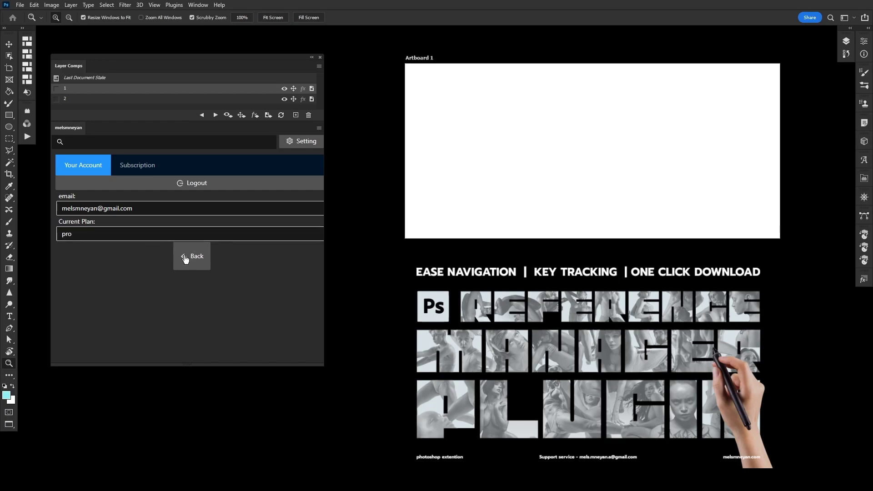
{"action": "key", "text": "alt+Tab"}
{"action": "left_click_drag", "start_coordinate": [509, 181], "coordinate": [435, 133]}
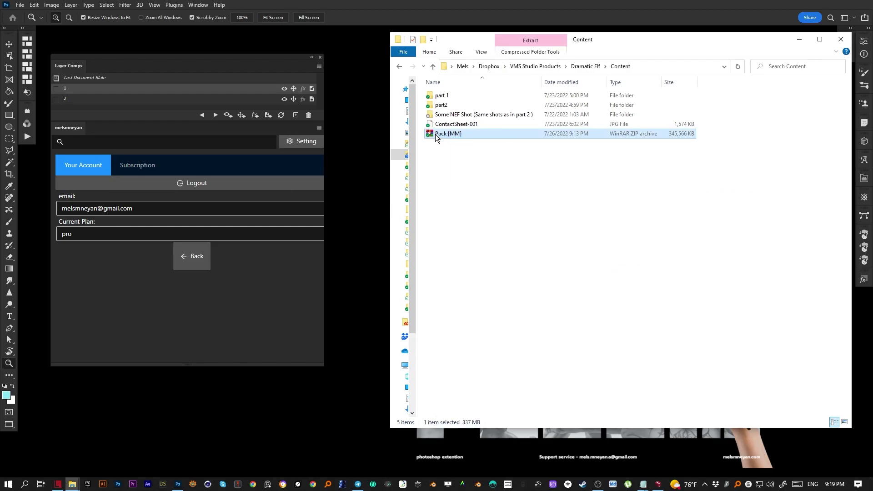
{"action": "left_click", "coordinate": [197, 268]}
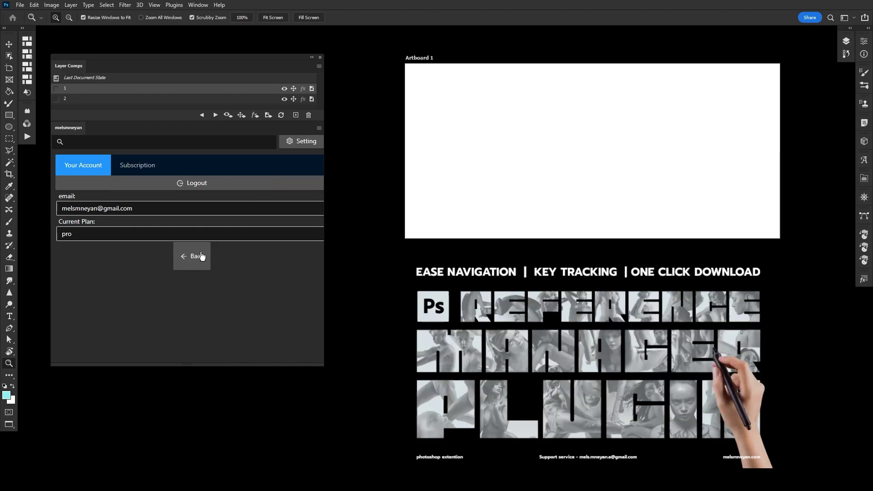
Return the plugin to its asset list, reselect Pack [MM] in Explorer, and open the plugin settings.
{"action": "left_click", "coordinate": [200, 255]}
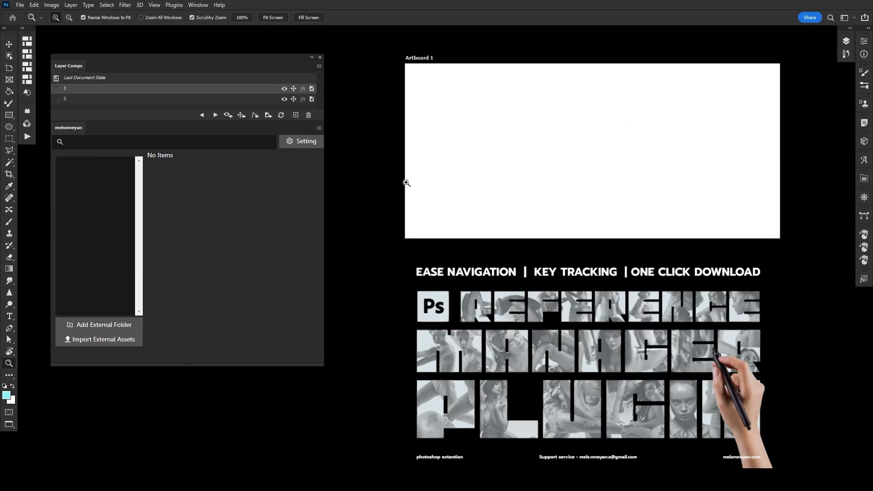
{"action": "key", "text": "alt+Tab"}
{"action": "left_click", "coordinate": [509, 154]}
{"action": "left_click", "coordinate": [537, 133]}
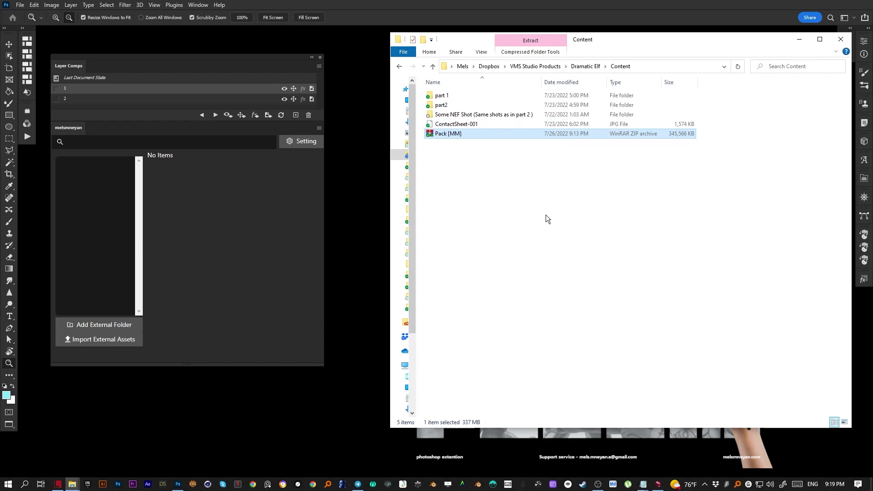
{"action": "left_click_drag", "start_coordinate": [512, 145], "coordinate": [539, 143]}
{"action": "left_click_drag", "start_coordinate": [455, 149], "coordinate": [528, 133]}
{"action": "left_click_drag", "start_coordinate": [459, 159], "coordinate": [523, 134]}
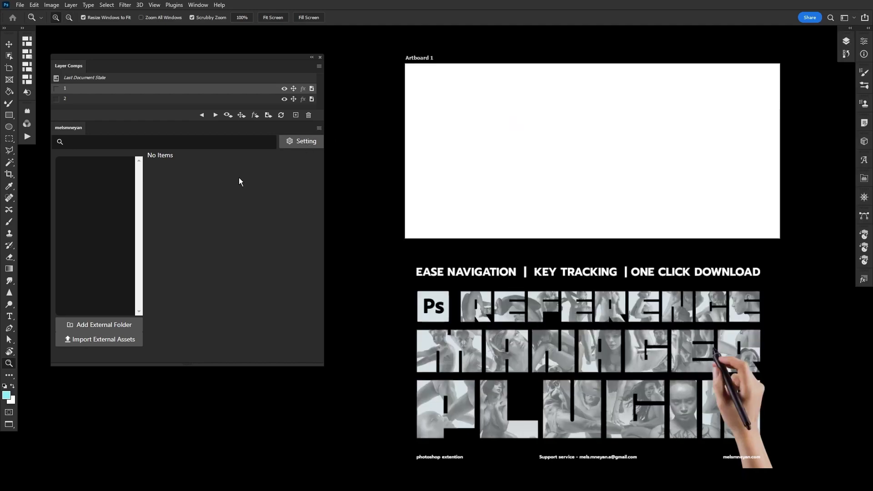
{"action": "left_click", "coordinate": [294, 143]}
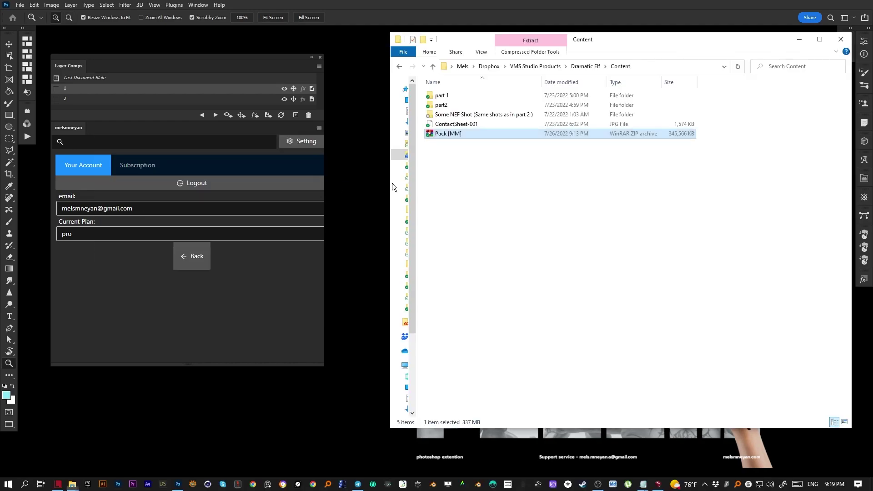
{"action": "left_click_drag", "start_coordinate": [455, 157], "coordinate": [500, 135]}
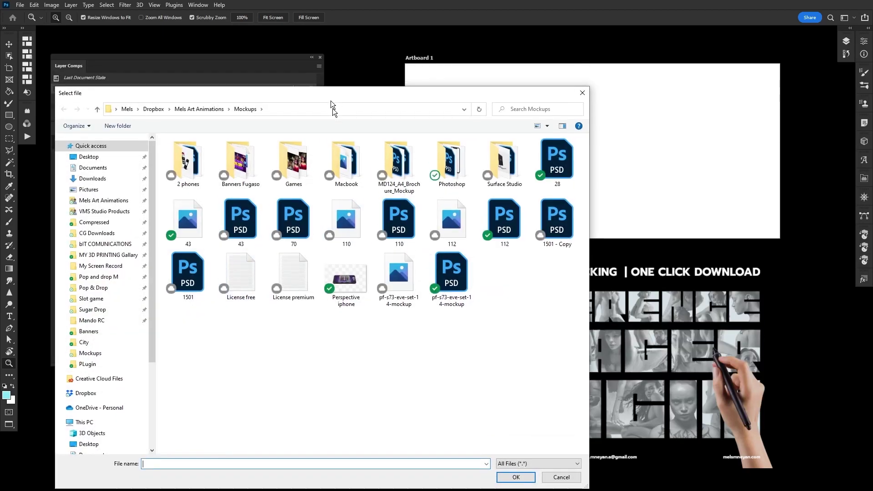
Copy the Content folder's path so part 1's images load into the panel grid, then scroll through them.
{"action": "key", "text": "alt+Tab"}
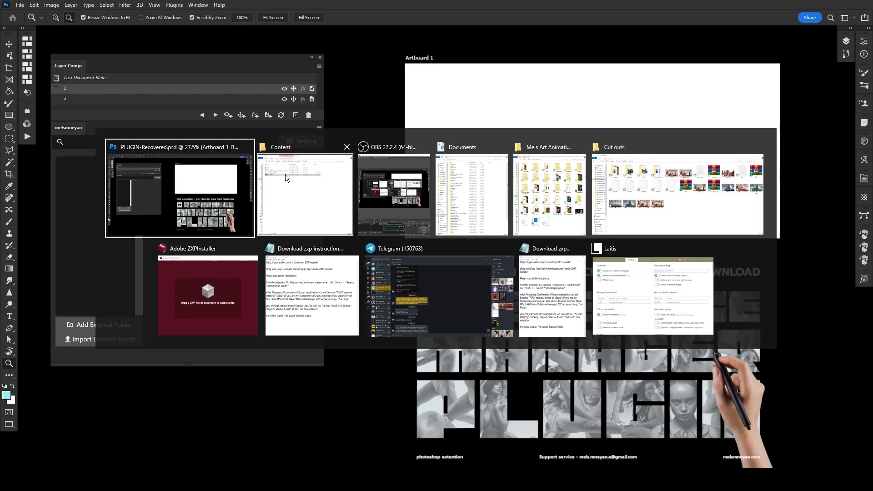
{"action": "left_click", "coordinate": [612, 70]}
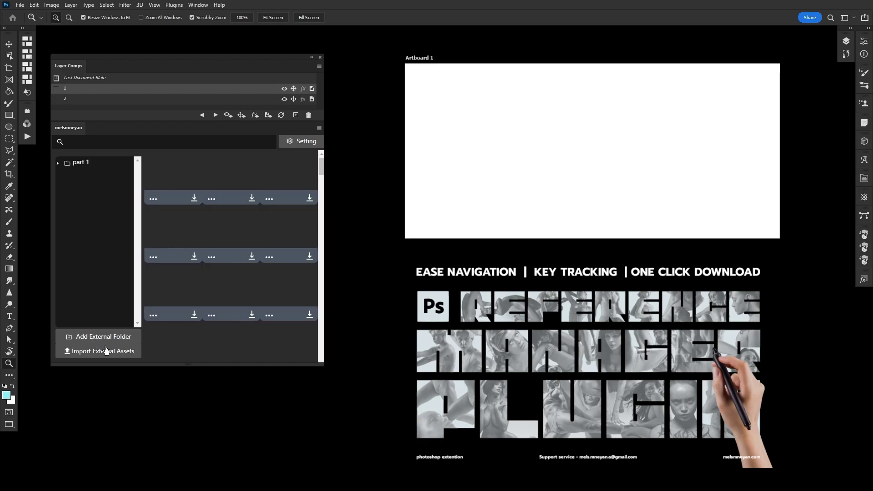
{"action": "scroll", "coordinate": [251, 266], "scroll_direction": "down", "scroll_amount": 5}
{"action": "scroll", "coordinate": [260, 262], "scroll_direction": "down", "scroll_amount": 10}
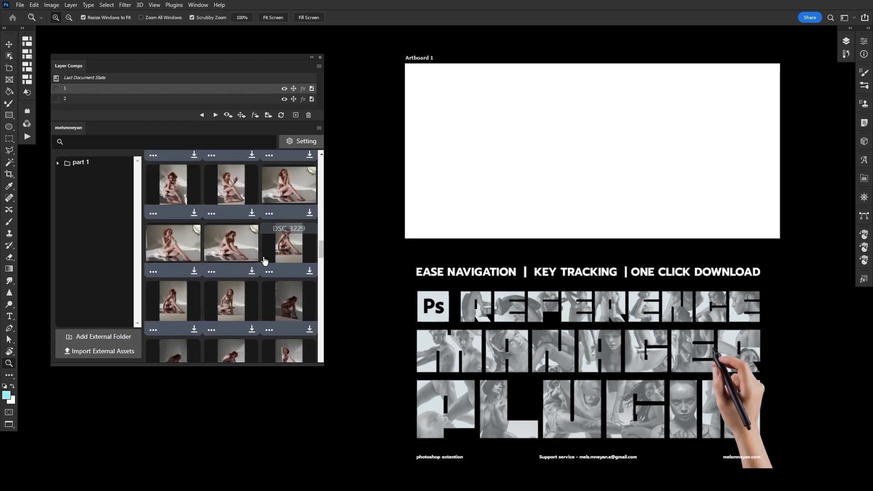
{"action": "scroll", "coordinate": [255, 222], "scroll_direction": "up", "scroll_amount": 15}
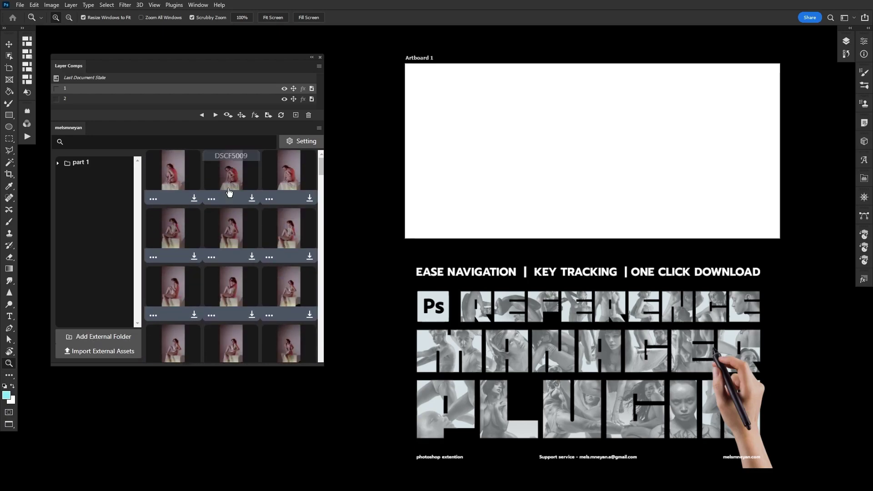
Widen, then narrow the plugin panel and pan the artboard slightly left and down.
{"action": "left_click_drag", "start_coordinate": [323, 365], "coordinate": [771, 365]}
{"action": "left_click_drag", "start_coordinate": [758, 240], "coordinate": [355, 263]}
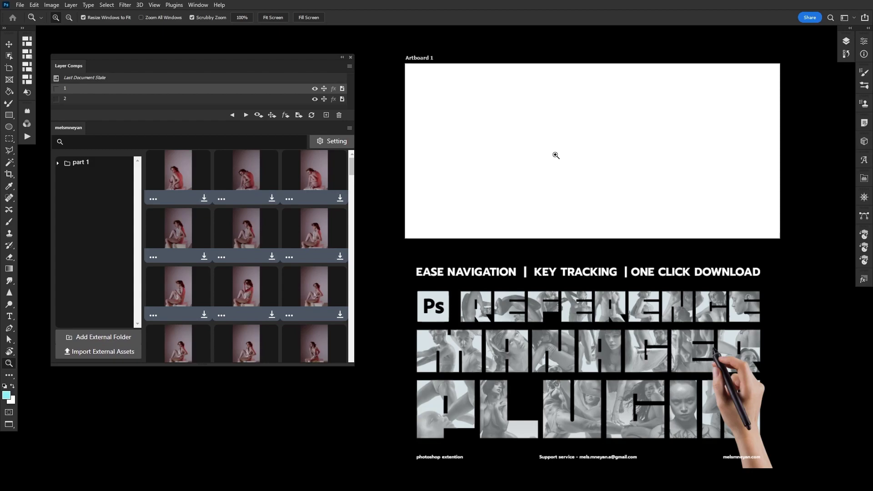
{"action": "left_click_drag", "start_coordinate": [520, 210], "coordinate": [508, 227]}
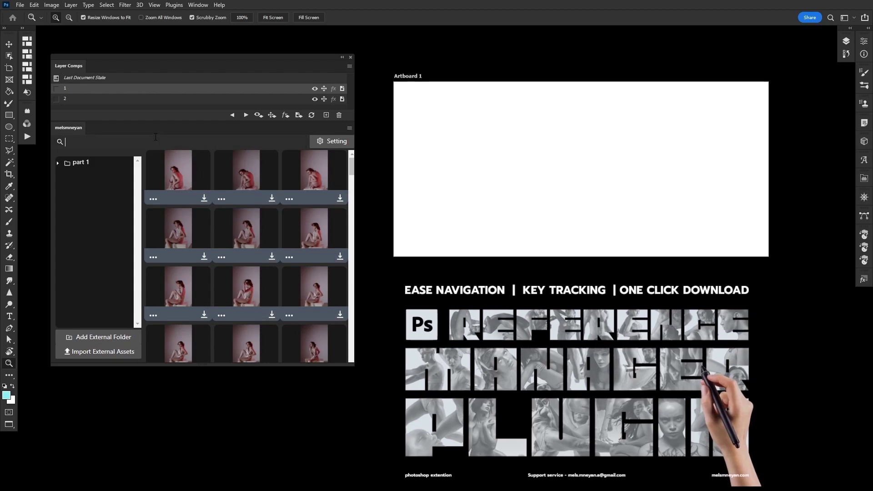
Search the panel for DSC_3255, correcting the typed term, then clear the search box.
{"action": "key", "text": "alt+Tab"}
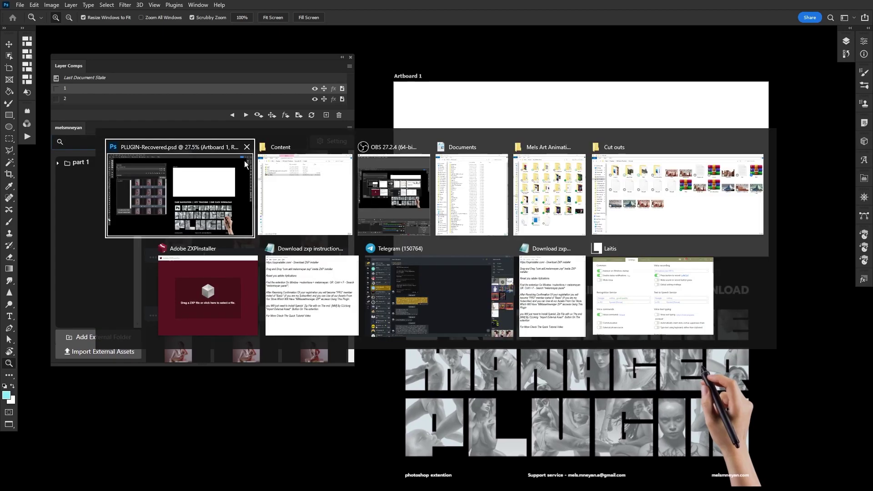
{"action": "key", "text": "alt+Tab"}
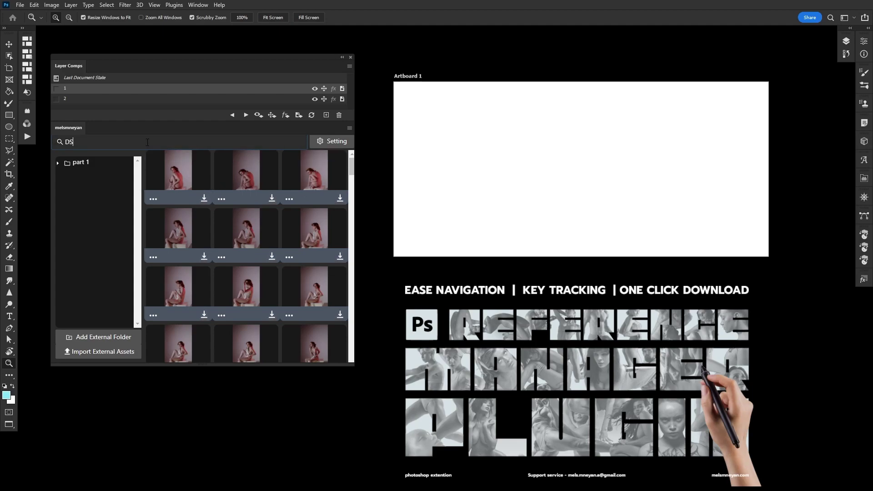
{"action": "key", "text": "BackSpace"}
{"action": "key", "text": "BackSpace"}
{"action": "type", "text": "3245"}
{"action": "key", "text": "BackSpace"}
{"action": "key", "text": "BackSpace"}
{"action": "type", "text": "55"}
{"action": "key", "text": "ctrl+a"}
{"action": "key", "text": "BackSpace"}
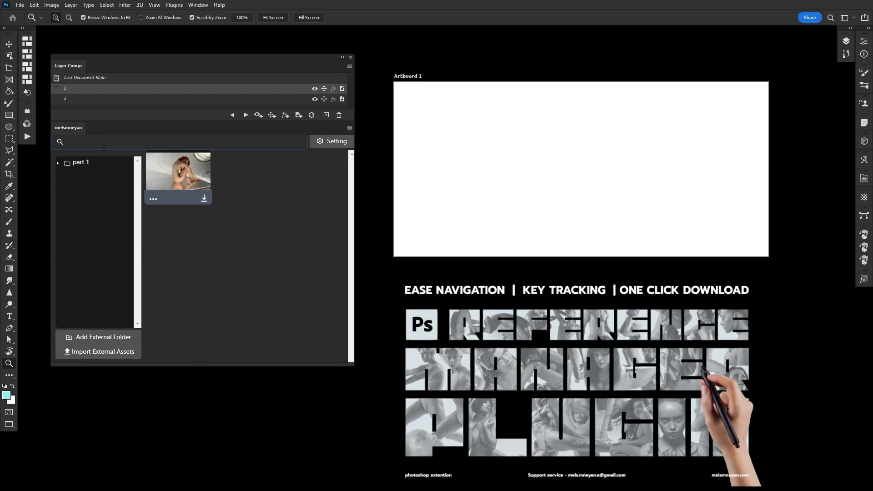
Show the part 1 images and open DSCF5008's details, closing them without saving.
{"action": "left_click", "coordinate": [68, 163]}
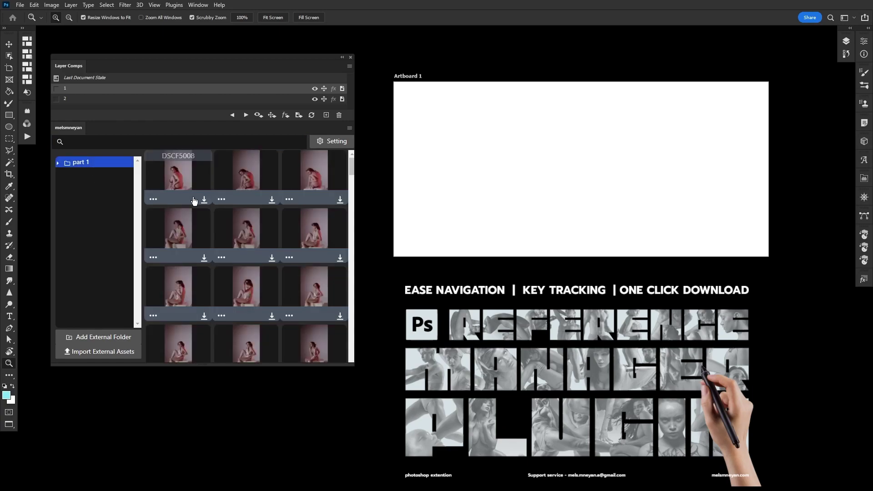
{"action": "left_click", "coordinate": [153, 199]}
{"action": "left_click", "coordinate": [206, 244]}
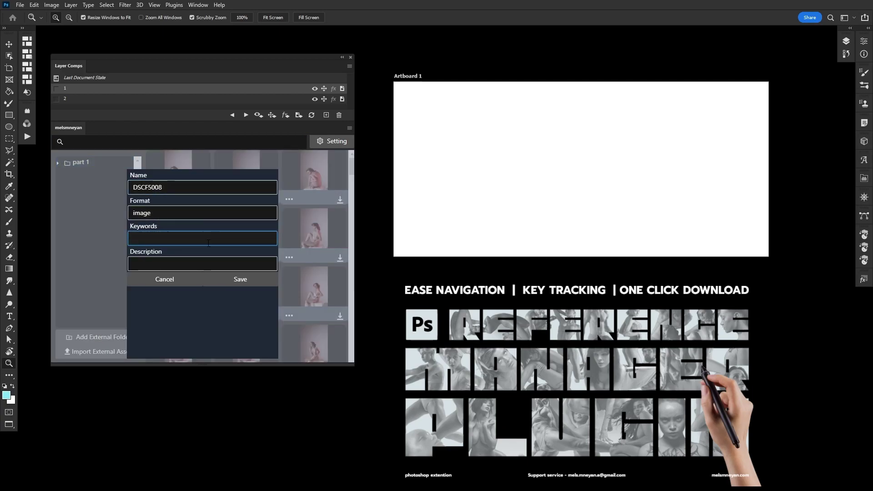
{"action": "left_click", "coordinate": [165, 280]}
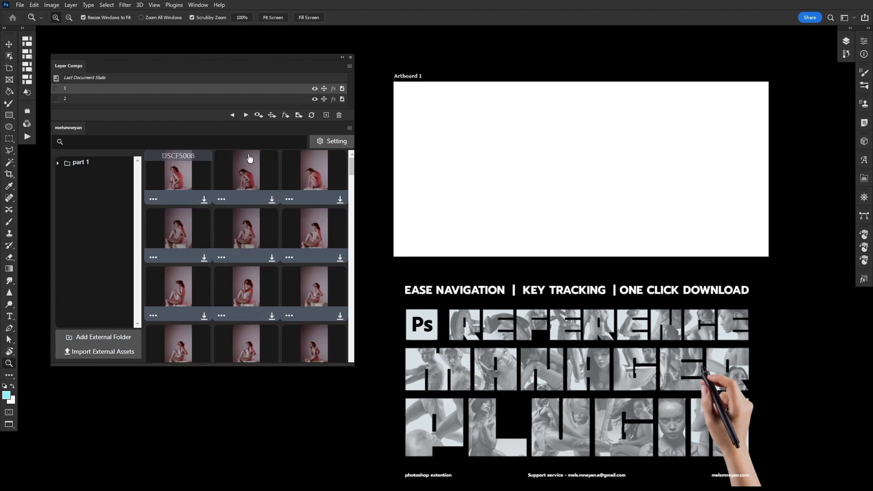
{"action": "scroll", "coordinate": [231, 309], "scroll_direction": "down", "scroll_amount": 5}
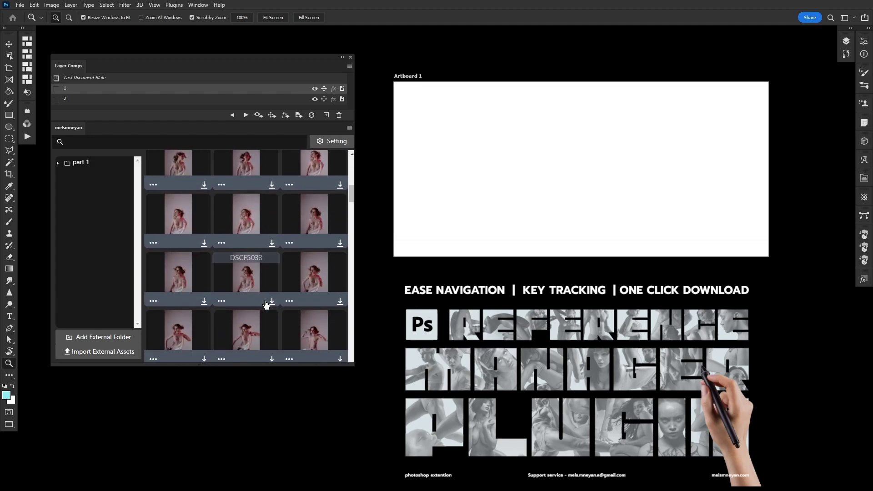
{"action": "scroll", "coordinate": [205, 236], "scroll_direction": "up", "scroll_amount": 5}
Add the keyword TestN1 to DSCF5008 and save it.
{"action": "left_click", "coordinate": [153, 199]}
{"action": "left_click", "coordinate": [155, 240]}
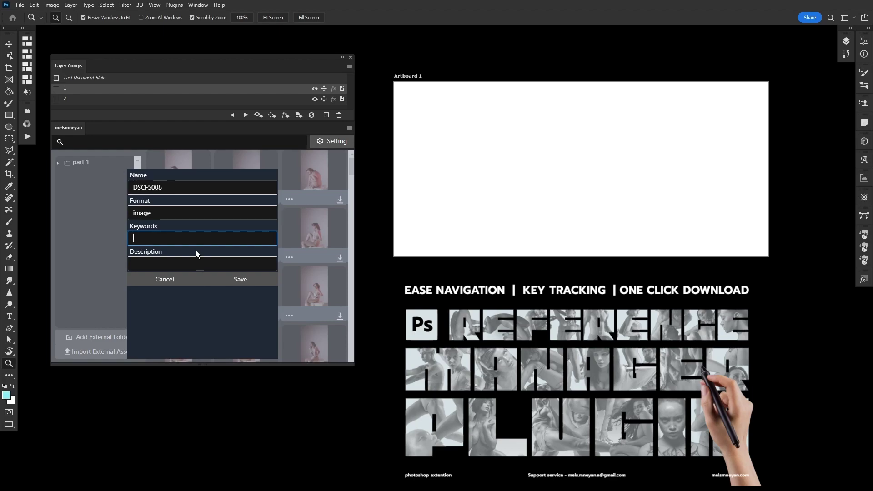
{"action": "type", "text": "TestN1"}
{"action": "key", "text": "Tab"}
{"action": "left_click", "coordinate": [255, 280]}
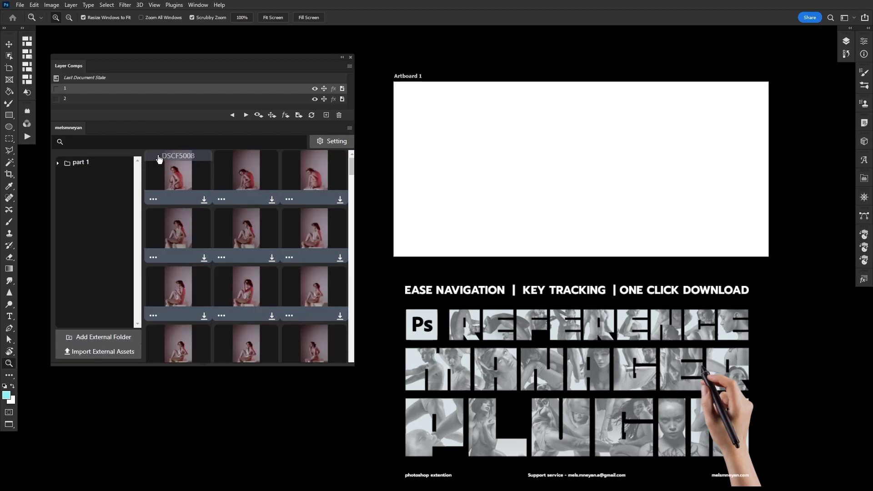
Start a search for 'tes', then close and reopen the reference panel via Window > Extensions (legacy).
{"action": "left_click", "coordinate": [146, 141]}
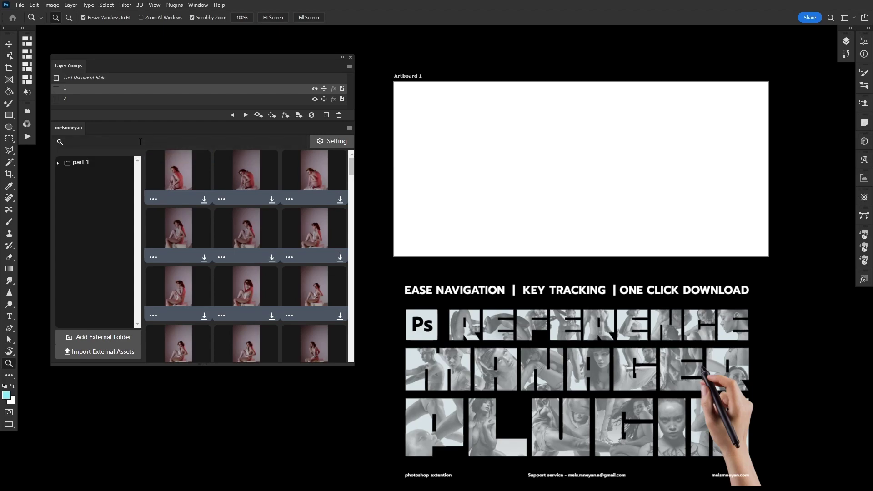
{"action": "type", "text": "tes"}
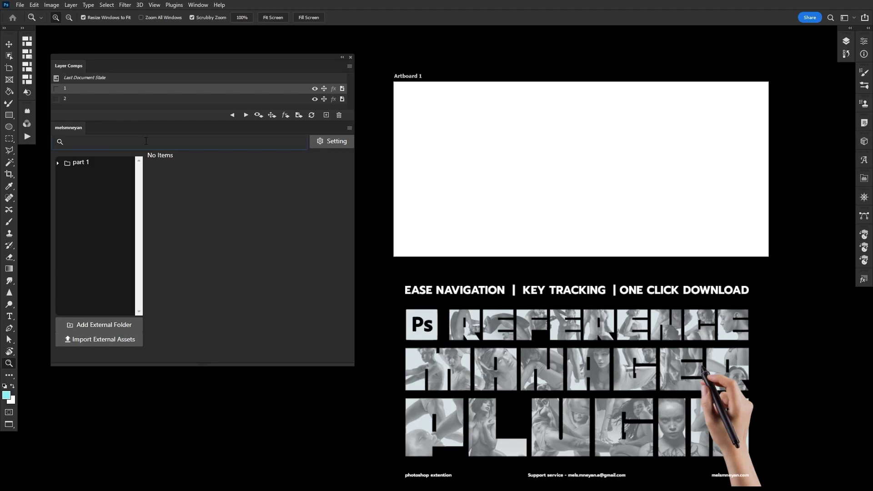
{"action": "right_click", "coordinate": [72, 127]}
{"action": "left_click", "coordinate": [99, 132]}
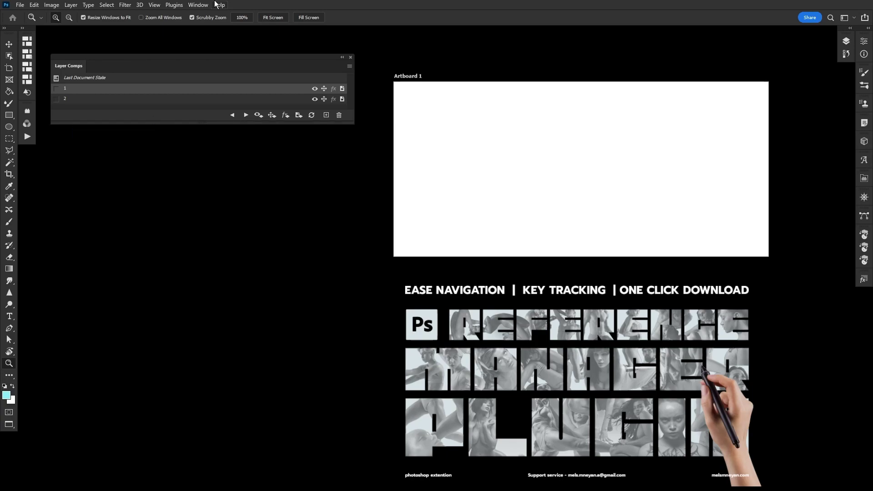
{"action": "left_click", "coordinate": [198, 4]}
{"action": "mouse_move", "coordinate": [227, 45]}
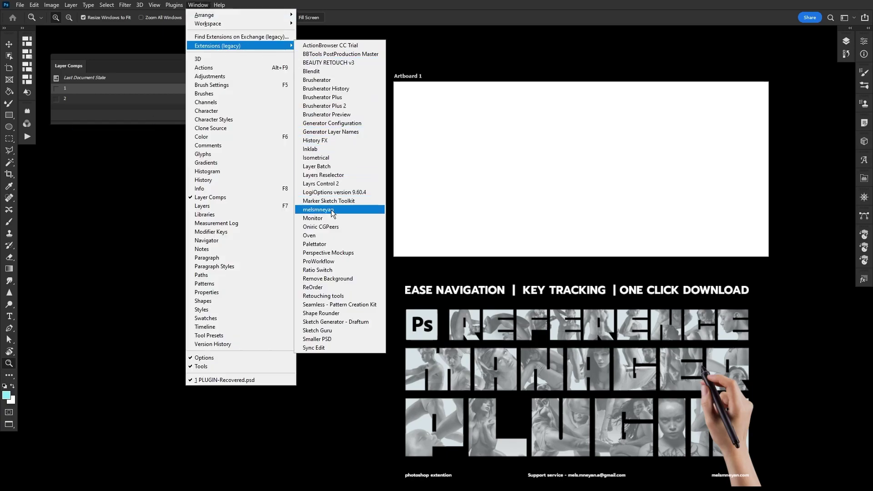
{"action": "left_click", "coordinate": [331, 209]}
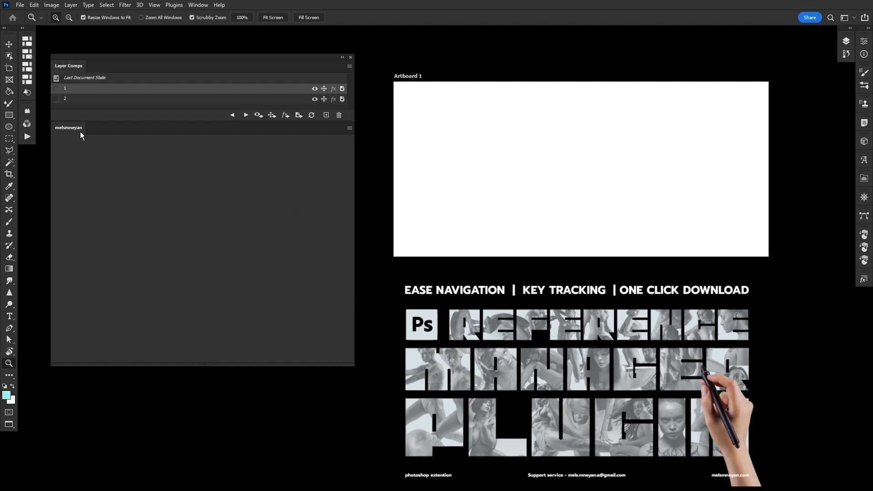
Search the part 1 images for 'test', finding only DSCF5008, then select the search text.
{"action": "left_click", "coordinate": [90, 169]}
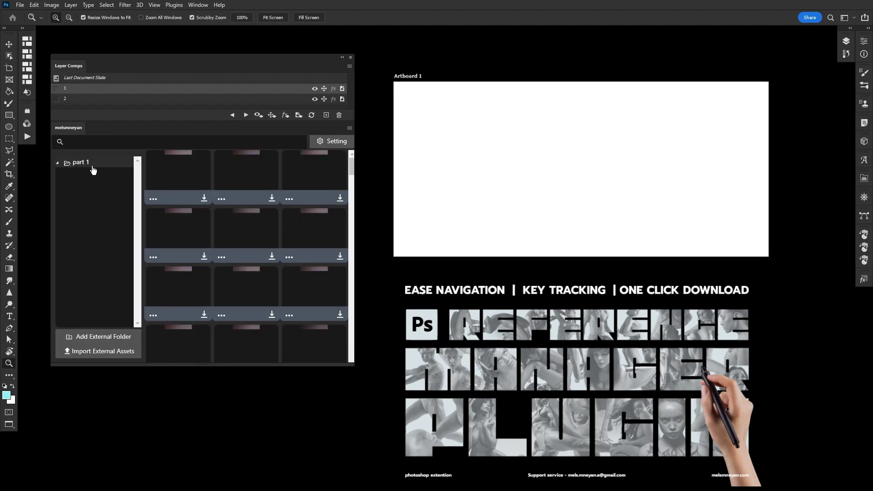
{"action": "left_click", "coordinate": [143, 139]}
{"action": "type", "text": "test"}
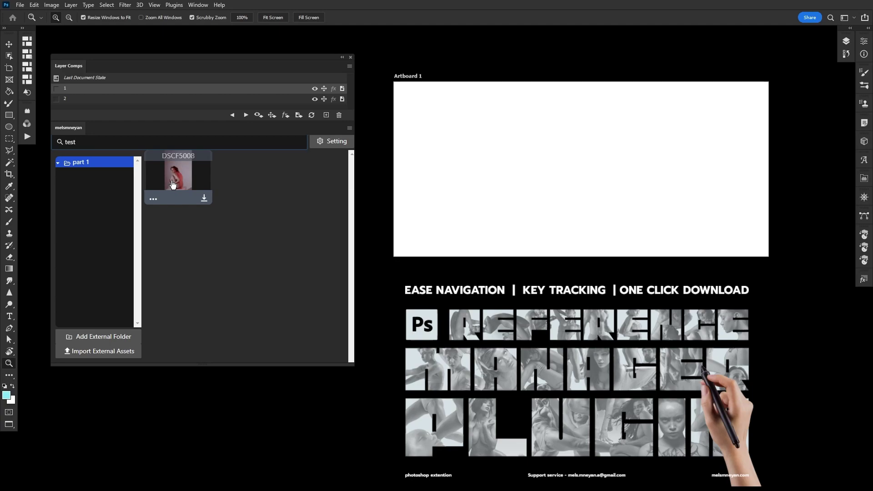
{"action": "double_click", "coordinate": [168, 140]}
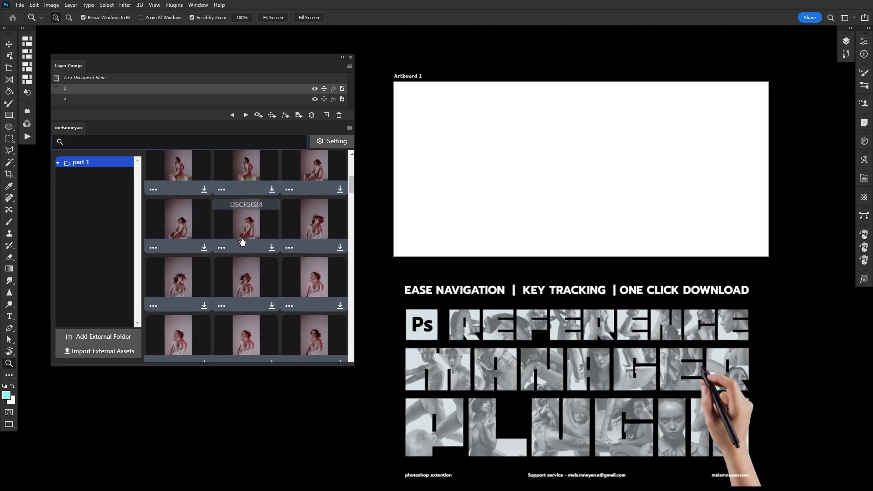
Scroll down the thumbnail grid and open DSC_3254's details.
{"action": "scroll", "coordinate": [241, 241], "scroll_direction": "down", "scroll_amount": 10}
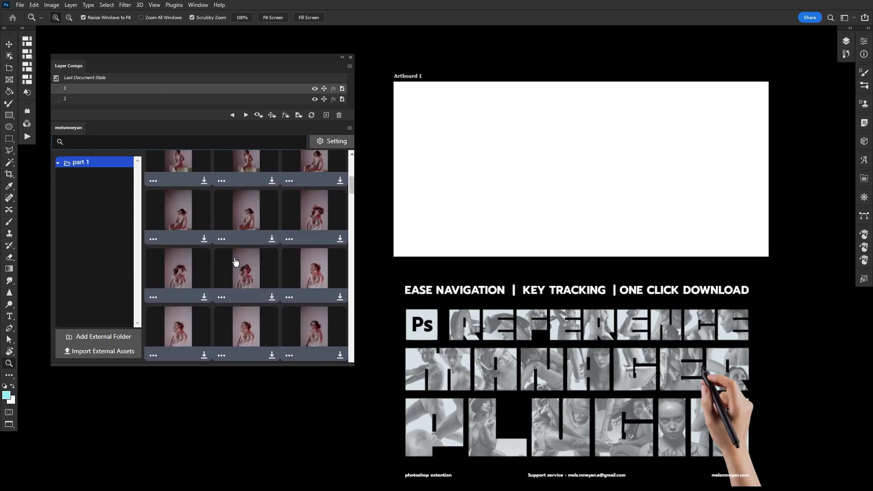
{"action": "scroll", "coordinate": [213, 295], "scroll_direction": "down", "scroll_amount": 10}
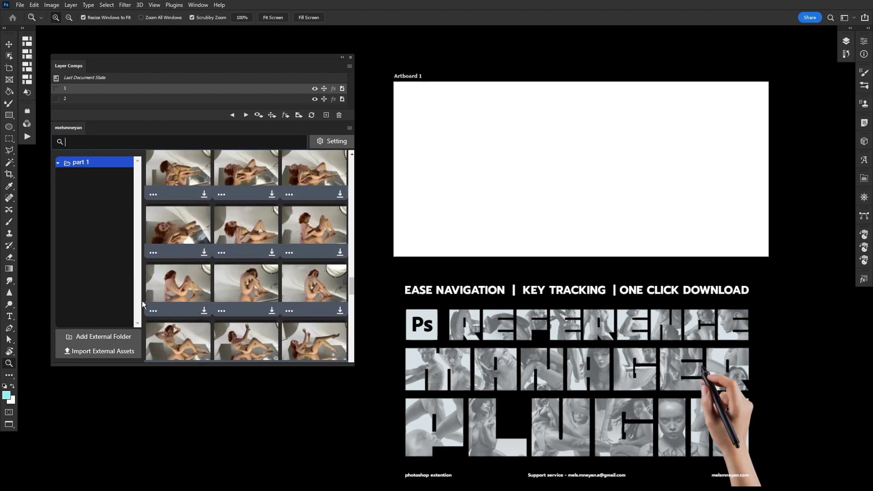
{"action": "left_click", "coordinate": [153, 311]}
Tag DSC_3254 with the keyword Star, save it, and start a new library search.
{"action": "left_click", "coordinate": [182, 239]}
{"action": "type", "text": "Star"}
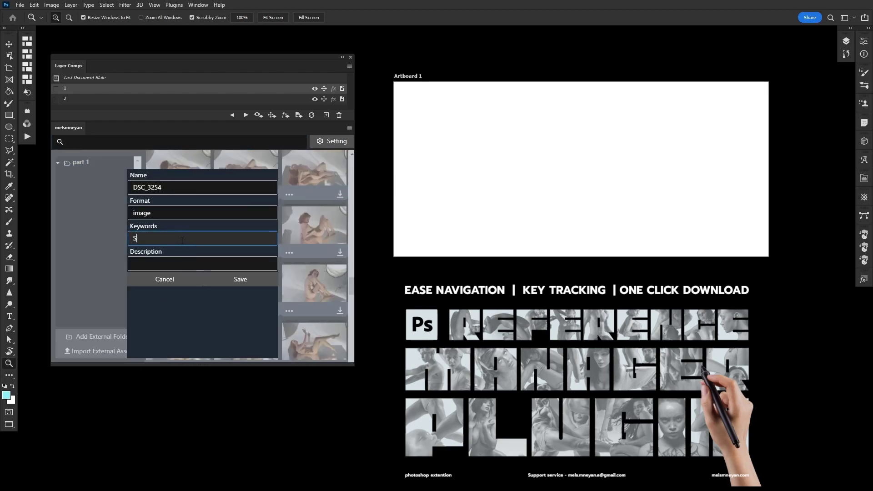
{"action": "left_click", "coordinate": [240, 279]}
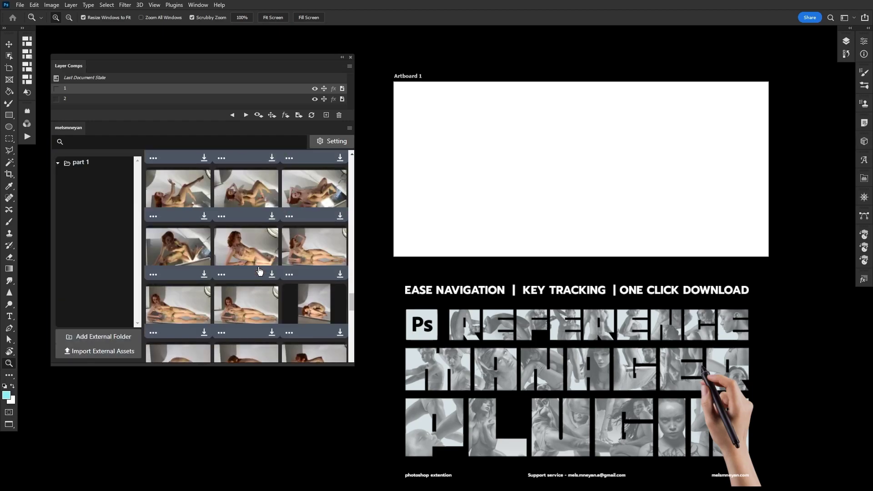
{"action": "left_click", "coordinate": [124, 138]}
{"action": "type", "text": "St"}
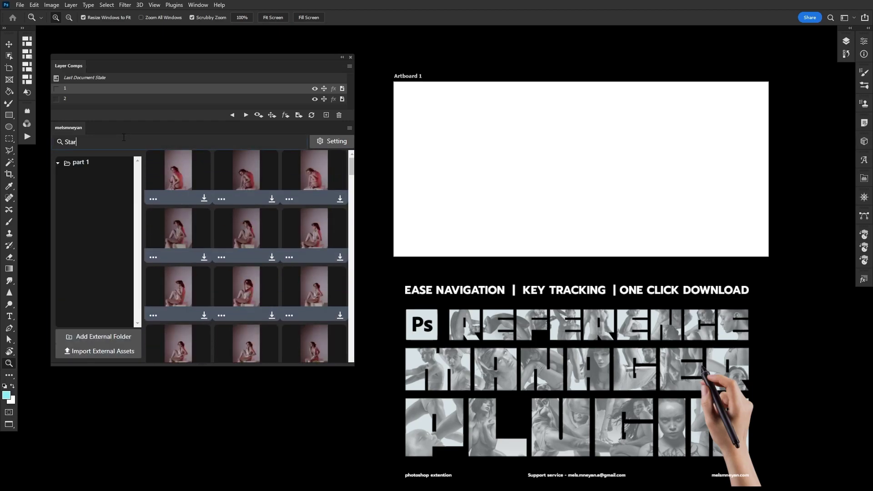
Close and reopen the reference panel via Window > Extensions (legacy), then show the part 1 images.
{"action": "right_click", "coordinate": [64, 128]}
{"action": "left_click", "coordinate": [78, 136]}
{"action": "left_click", "coordinate": [197, 4]}
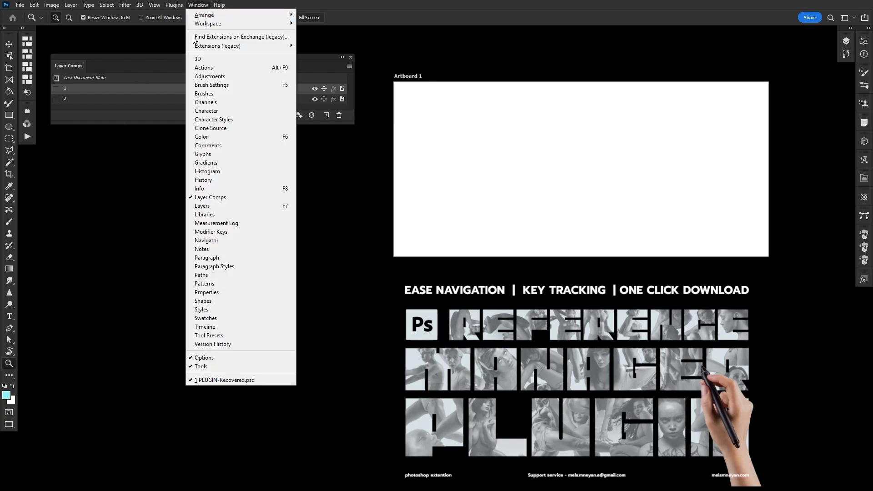
{"action": "mouse_move", "coordinate": [245, 46]}
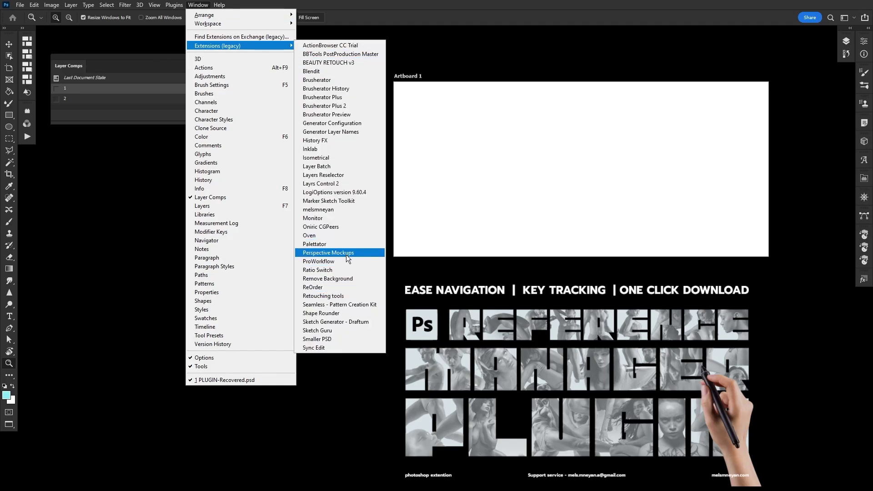
{"action": "left_click", "coordinate": [336, 209]}
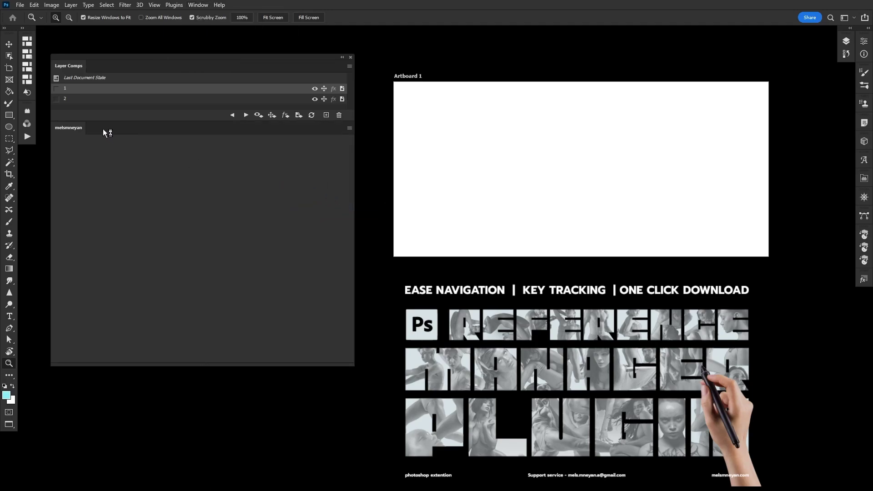
{"action": "left_click", "coordinate": [75, 162]}
Search for Star and confirm DSC_3254's details list the Star keyword.
{"action": "left_click", "coordinate": [185, 144]}
{"action": "type", "text": "Star"}
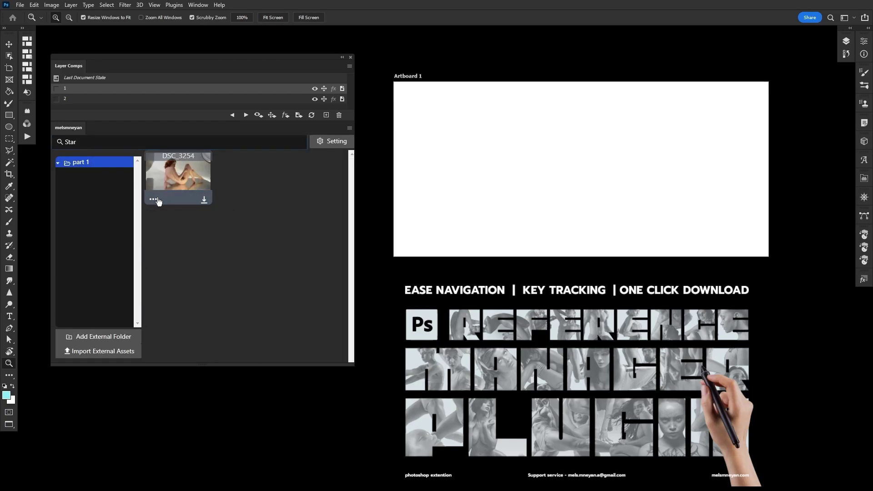
{"action": "left_click", "coordinate": [154, 198]}
{"action": "left_click", "coordinate": [154, 280]}
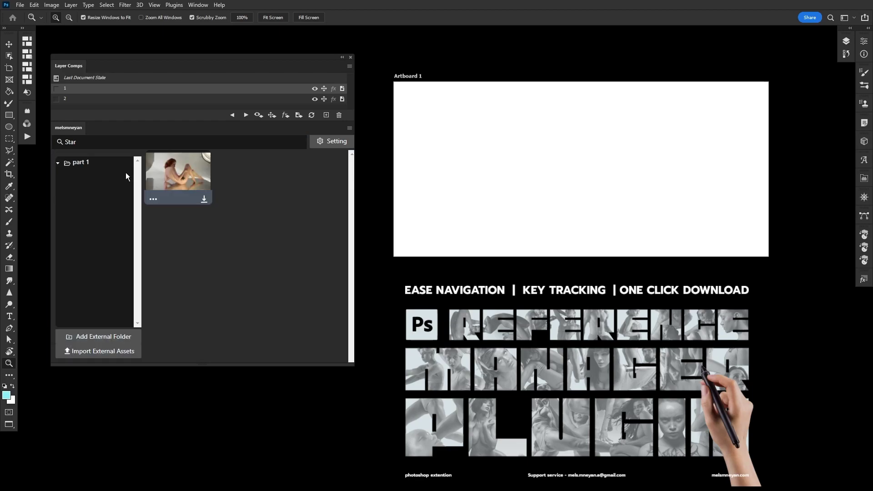
Try 'Test' in the search, clear it to show all images, and move the floating panel up-left.
{"action": "double_click", "coordinate": [112, 144]}
{"action": "type", "text": "Test"}
{"action": "double_click", "coordinate": [112, 144]}
{"action": "key", "text": "BackSpace"}
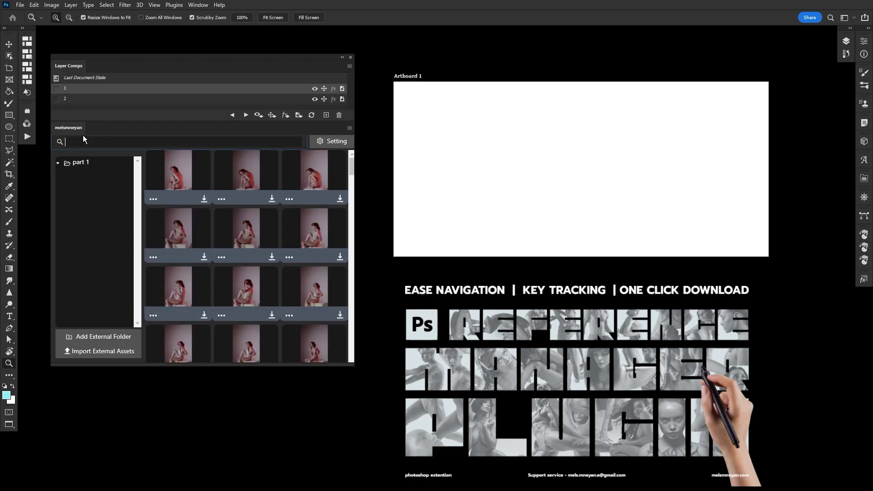
{"action": "left_click_drag", "start_coordinate": [352, 168], "coordinate": [238, 302]}
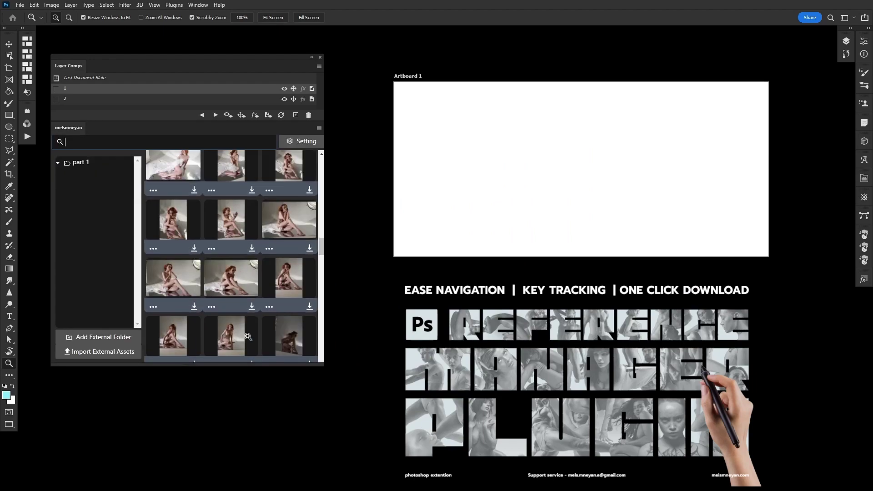
{"action": "left_click_drag", "start_coordinate": [91, 58], "coordinate": [82, 37]}
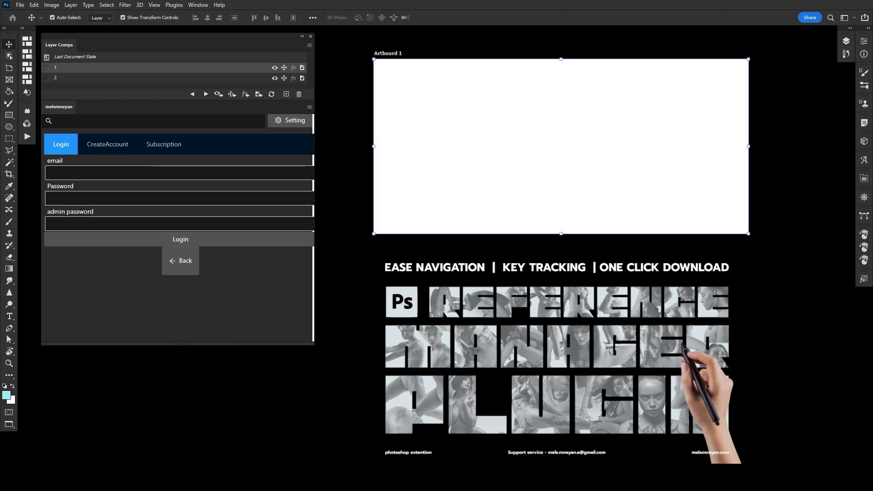
Enlarge the panel and enter the account email in the plugin's login form.
{"action": "left_click_drag", "start_coordinate": [313, 345], "coordinate": [330, 351]}
{"action": "left_click", "coordinate": [102, 182]}
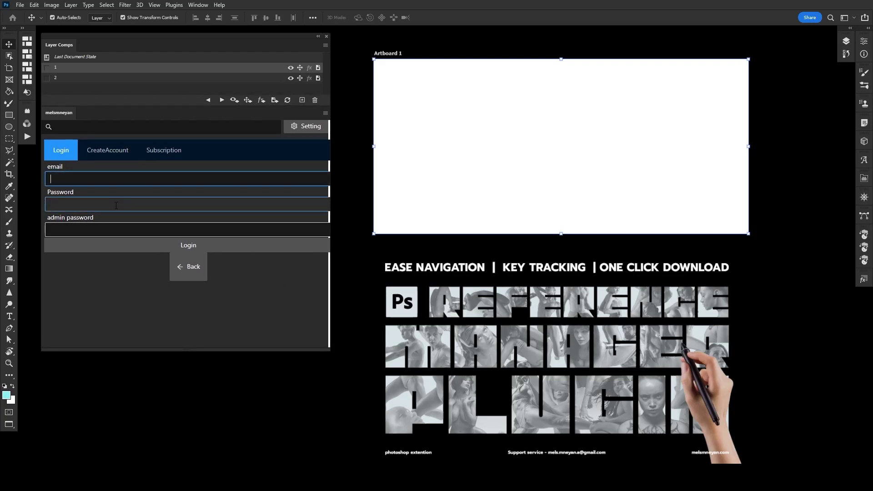
{"action": "left_click", "coordinate": [116, 206]}
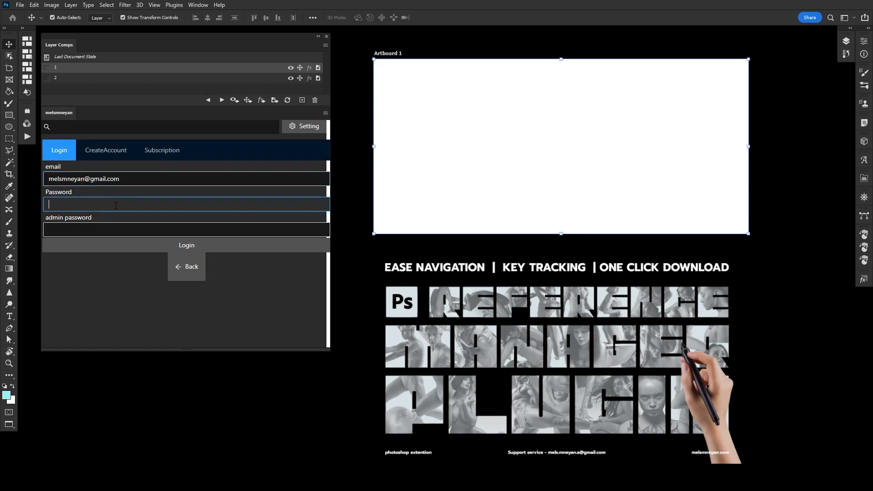
{"action": "left_click", "coordinate": [107, 151]}
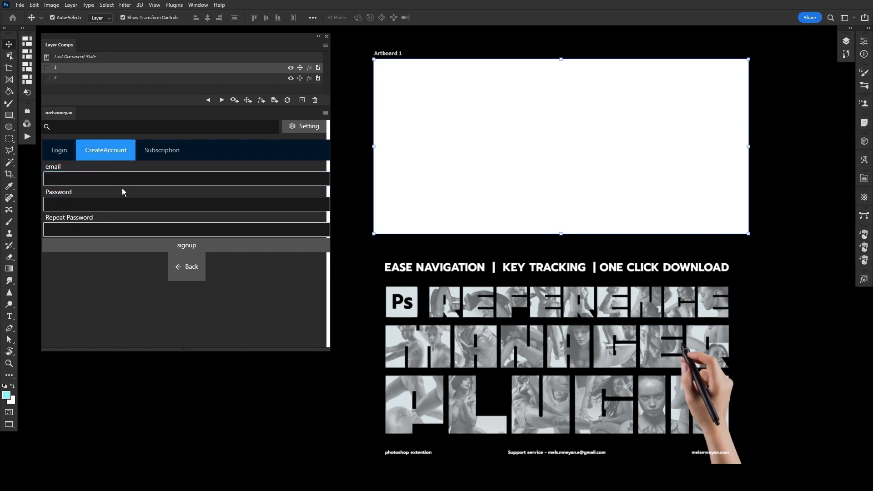
{"action": "left_click", "coordinate": [59, 150]}
{"action": "left_click", "coordinate": [86, 207]}
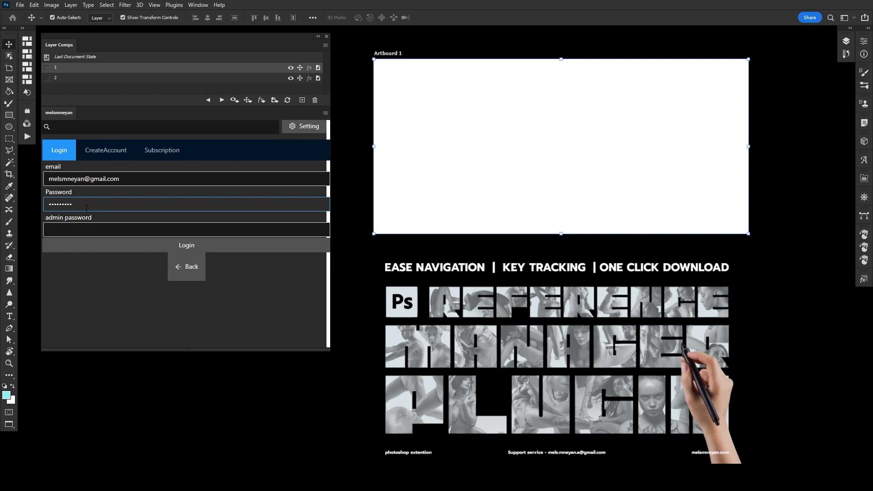
Paste the admin password, log in, and return to Your Account showing plan pro.
{"action": "key", "text": "alt+Tab"}
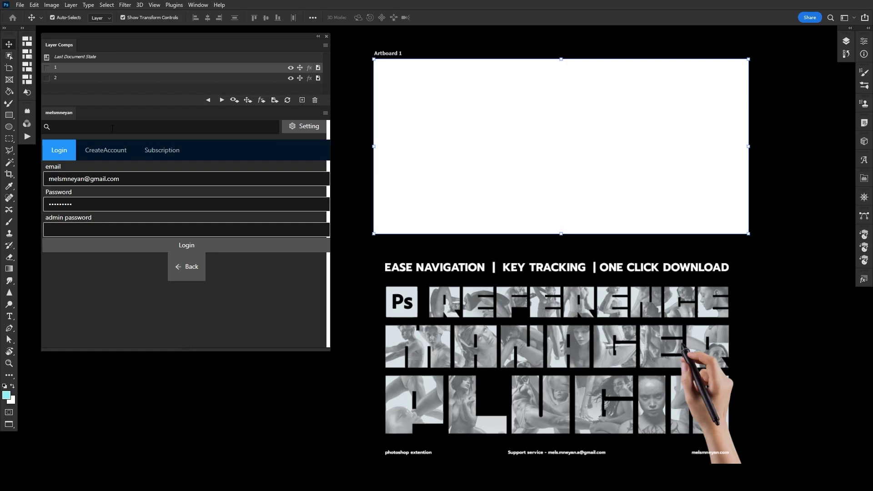
{"action": "left_click", "coordinate": [91, 232]}
{"action": "key", "text": "ctrl+v"}
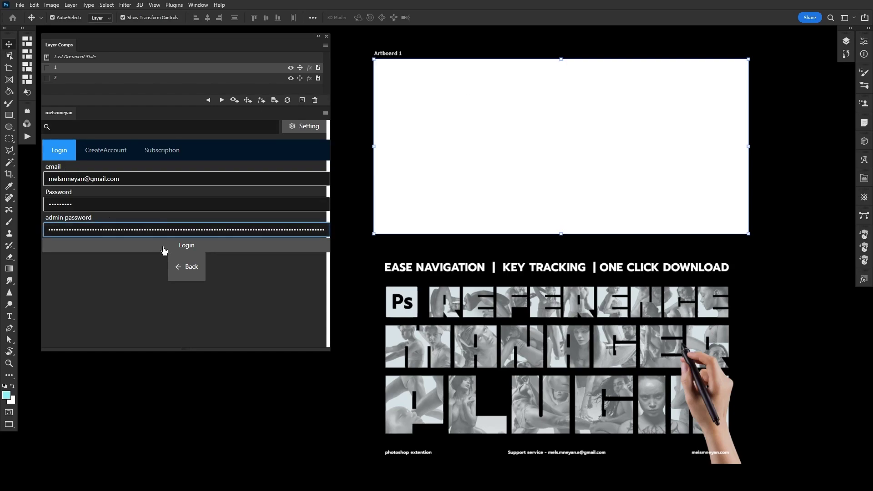
{"action": "left_click", "coordinate": [205, 252]}
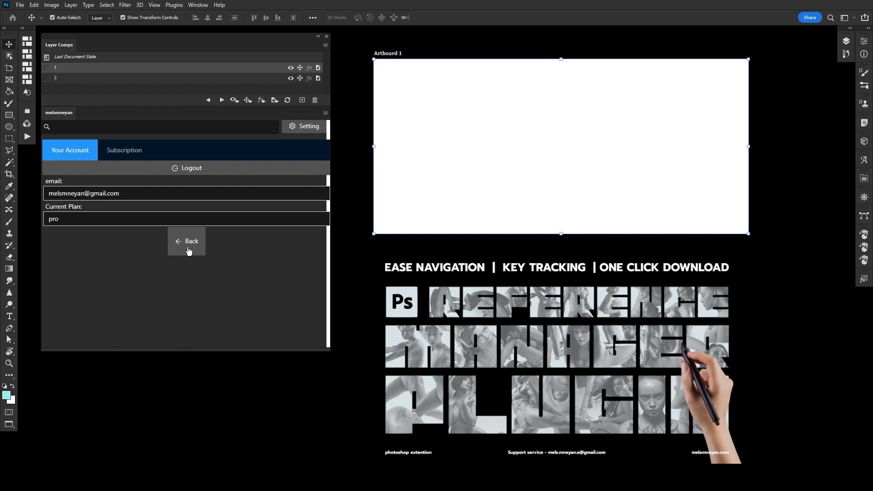
{"action": "left_click", "coordinate": [189, 251]}
{"action": "left_click", "coordinate": [301, 126]}
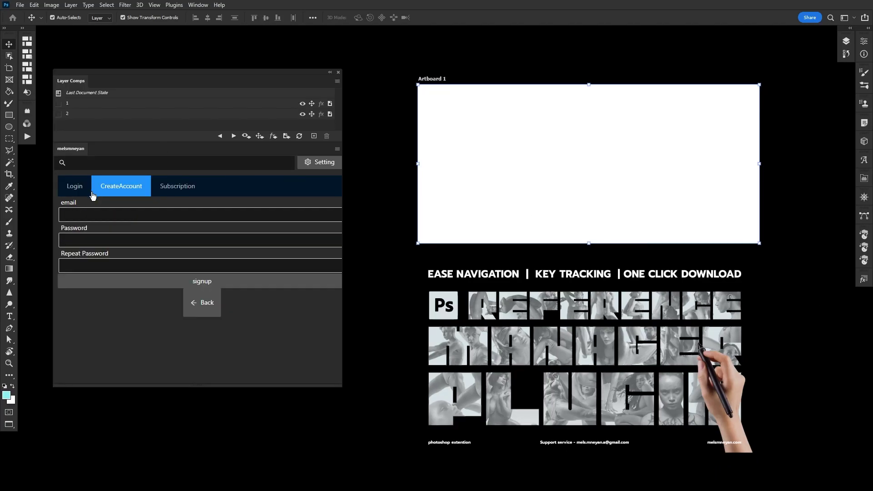
Toggle between the account-creation and Login forms, making the reference panel slightly taller.
{"action": "left_click", "coordinate": [110, 215]}
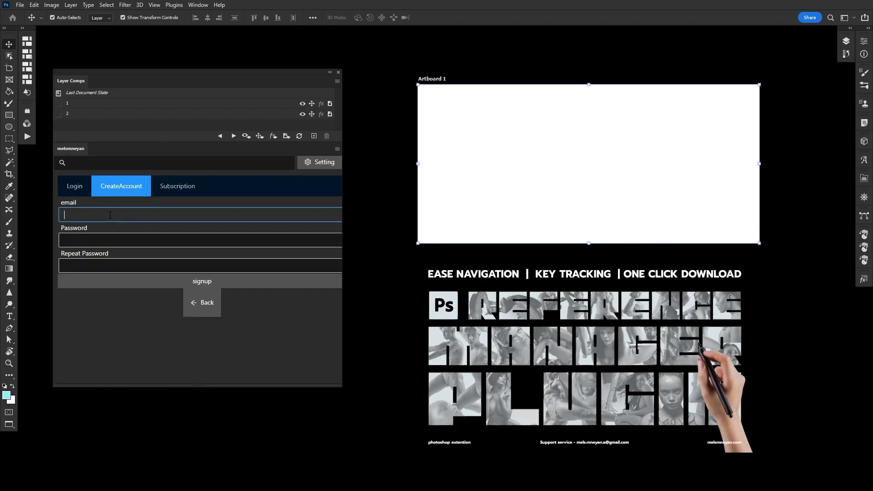
{"action": "left_click", "coordinate": [68, 186]}
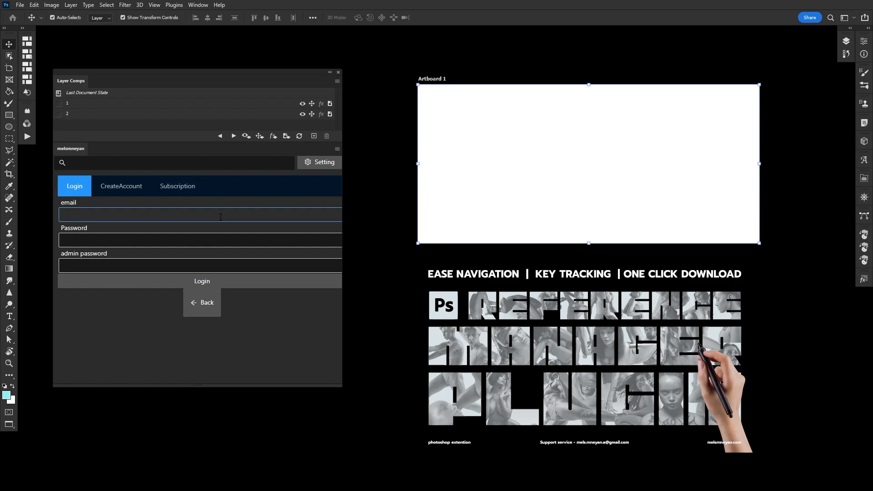
{"action": "left_click_drag", "start_coordinate": [155, 142], "coordinate": [155, 136]}
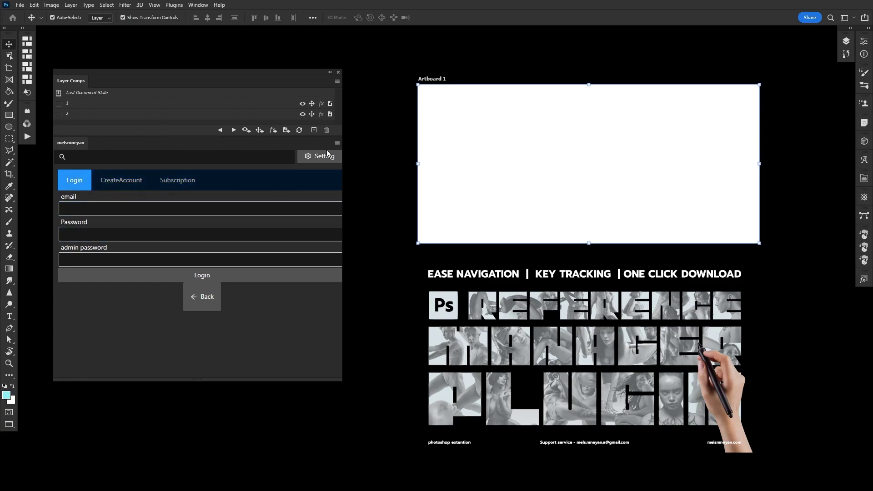
{"action": "left_click", "coordinate": [198, 300]}
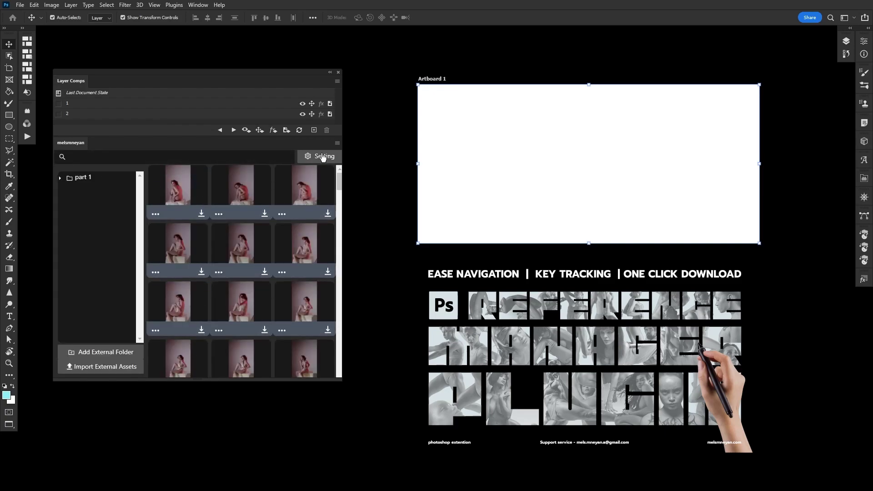
{"action": "left_click", "coordinate": [320, 156]}
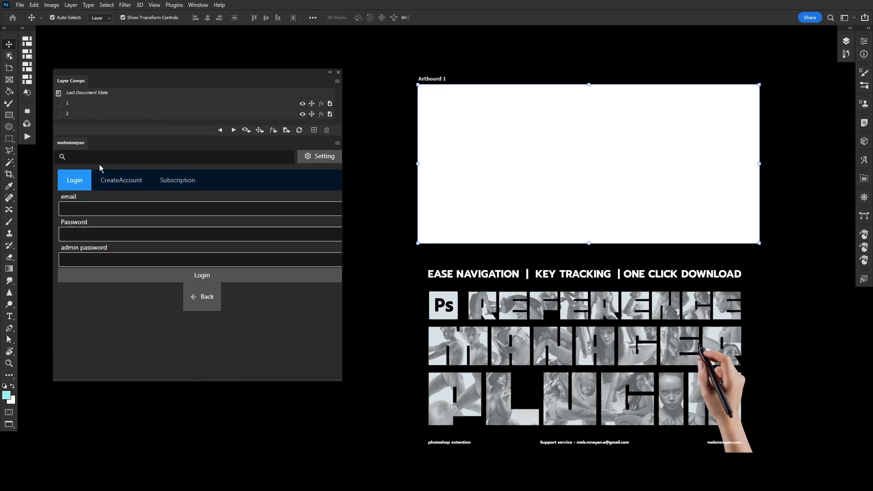
{"action": "left_click", "coordinate": [122, 207]}
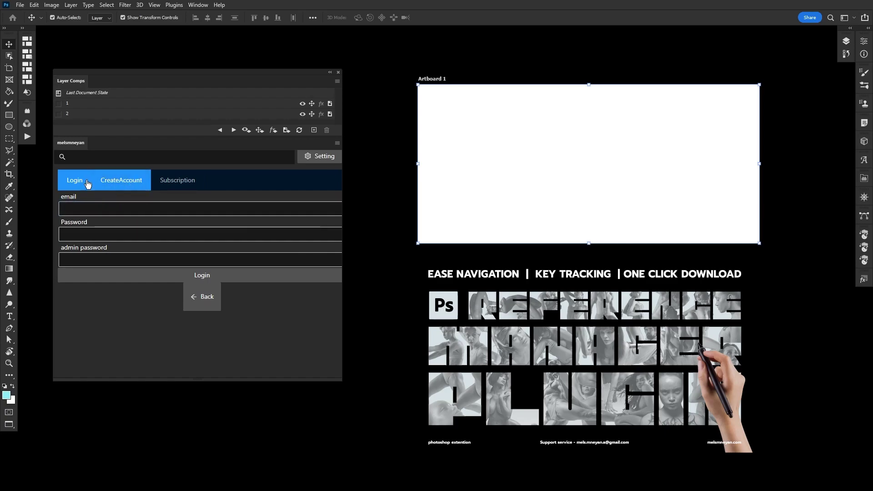
{"action": "left_click", "coordinate": [135, 184]}
Sign up for a new panel account with your e-mail address and a repeated password.
{"action": "left_click", "coordinate": [126, 210]}
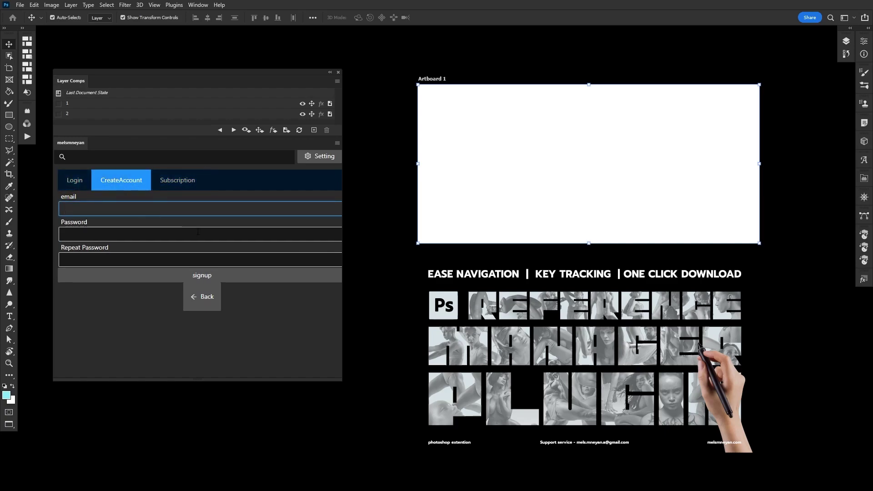
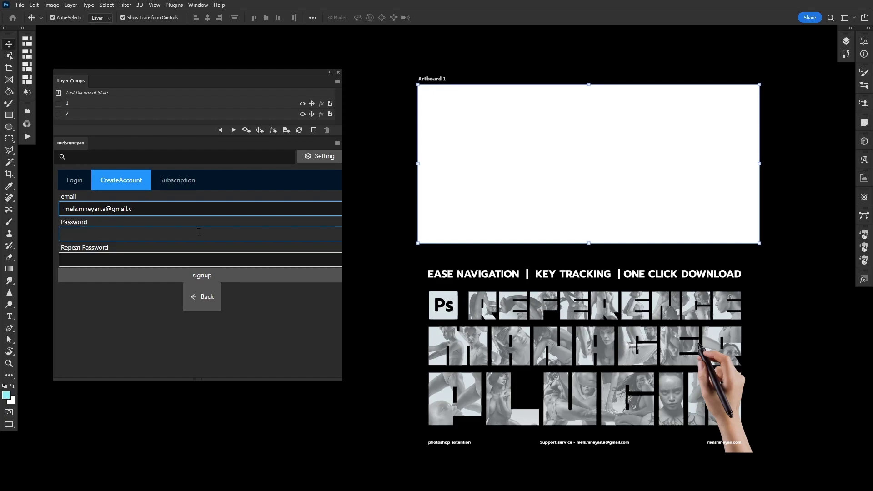
{"action": "left_click", "coordinate": [199, 232]}
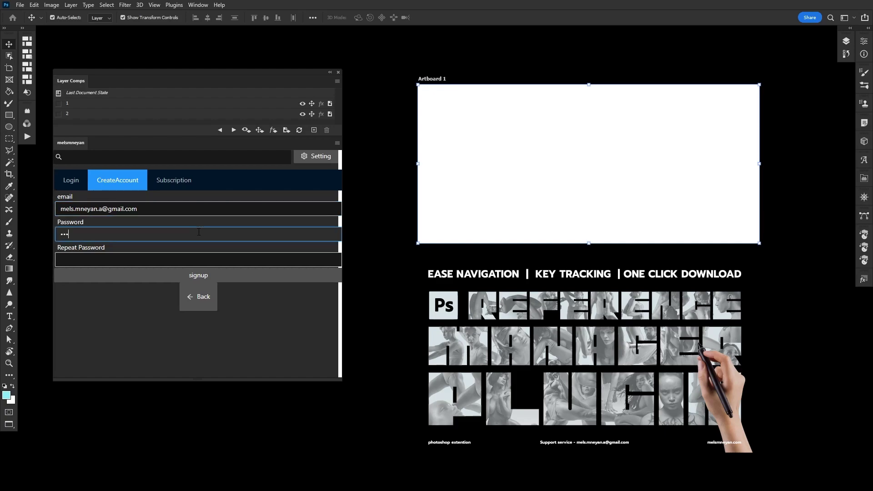
{"action": "key", "text": "Tab"}
{"action": "type", "text": "•••"}
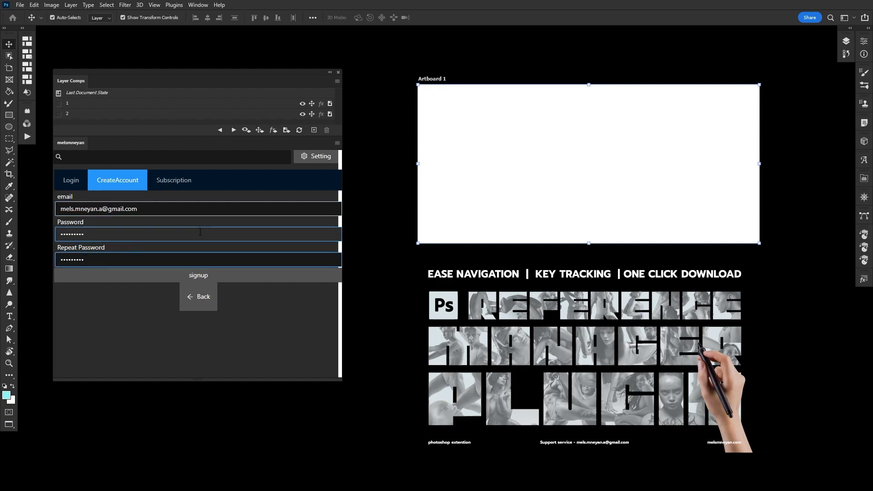
{"action": "left_click", "coordinate": [192, 277]}
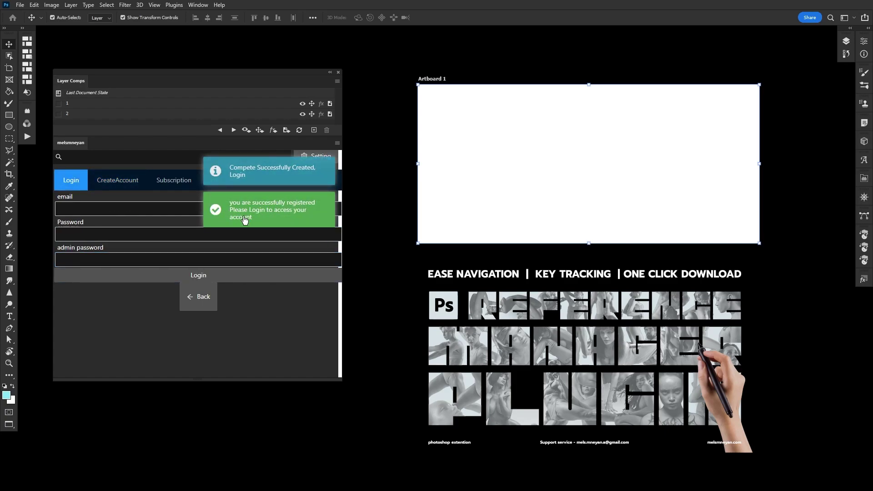
Log in with the new account's e-mail and password.
{"action": "left_click", "coordinate": [117, 209]}
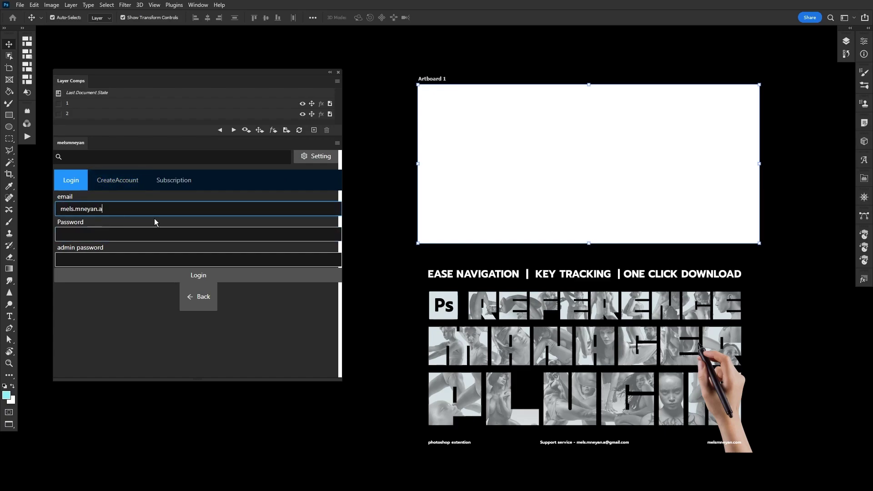
{"action": "key", "text": "Tab"}
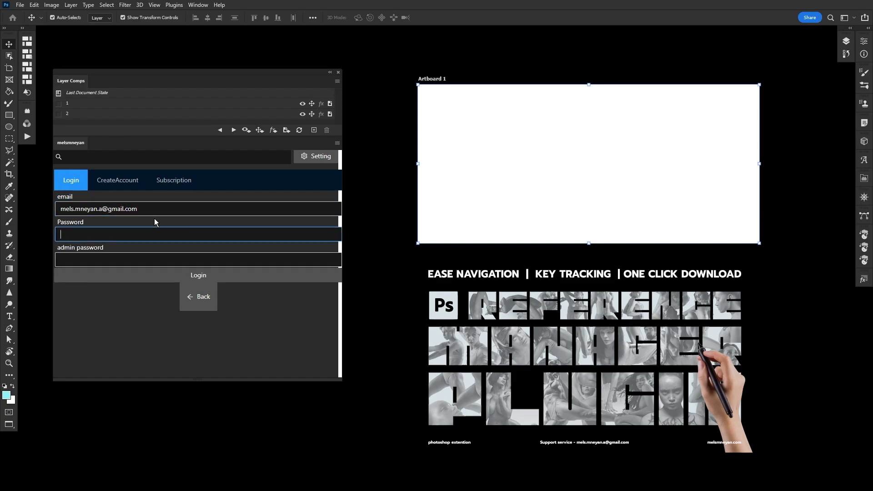
{"action": "type", "text": "•••••••••"}
{"action": "left_click", "coordinate": [178, 276]}
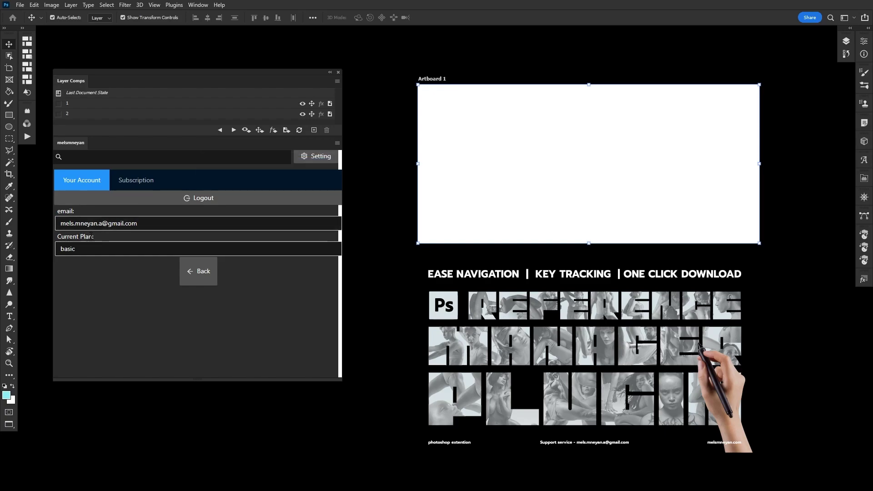
{"action": "left_click", "coordinate": [196, 276]}
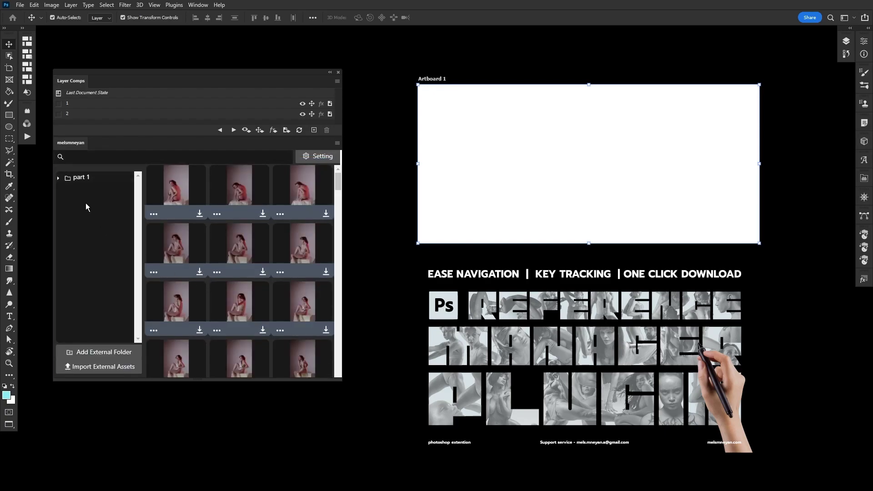
{"action": "left_click", "coordinate": [315, 157]}
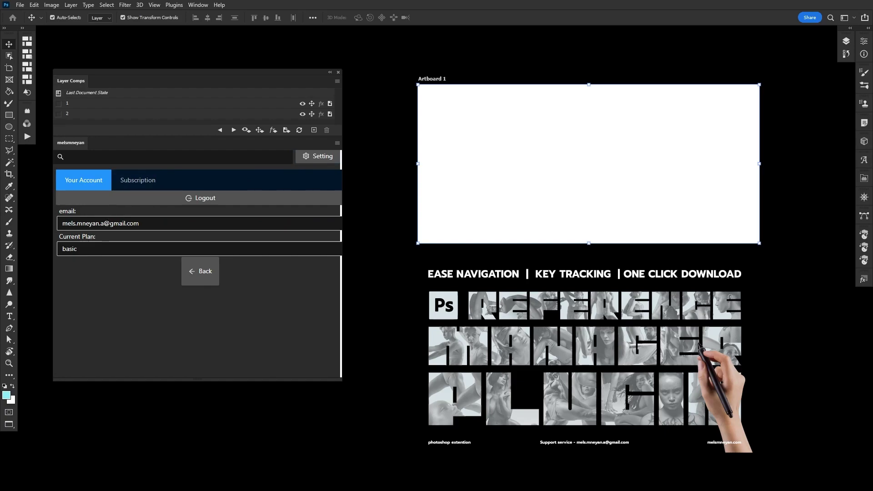
{"action": "right_click", "coordinate": [70, 143]}
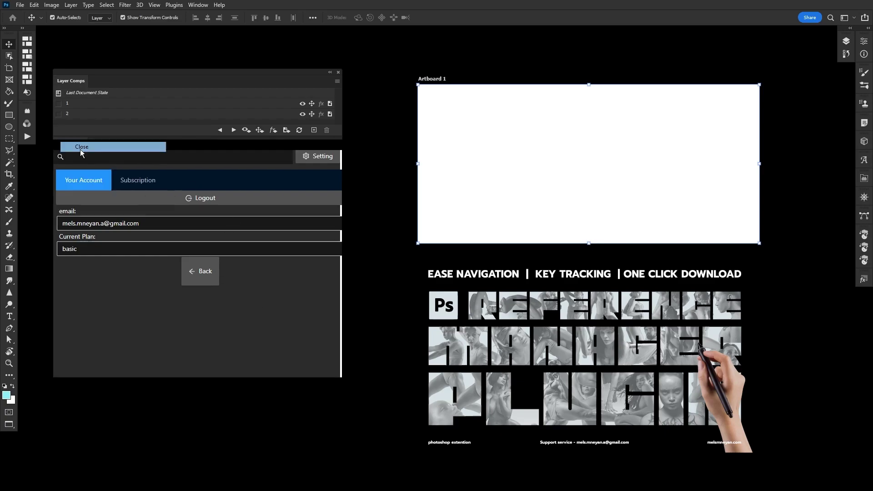
{"action": "left_click", "coordinate": [81, 146]}
{"action": "left_click", "coordinate": [174, 5]}
{"action": "mouse_move", "coordinate": [198, 4]}
{"action": "mouse_move", "coordinate": [218, 46]}
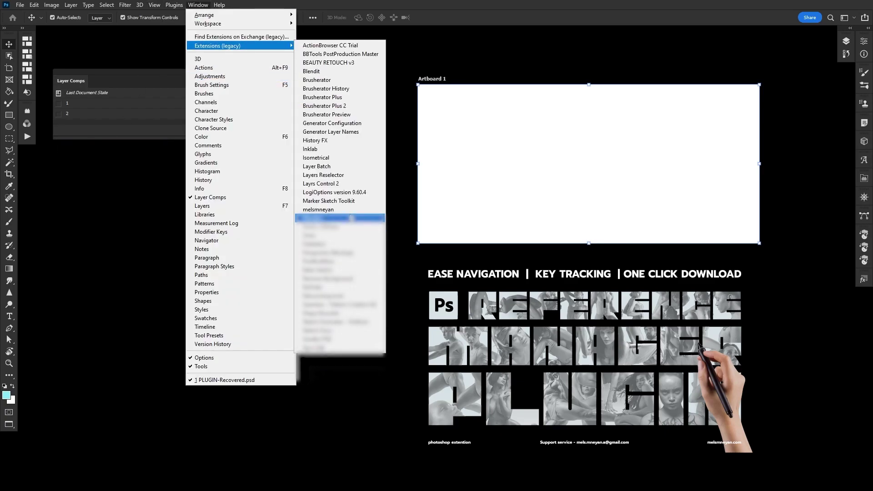
{"action": "left_click", "coordinate": [327, 218]}
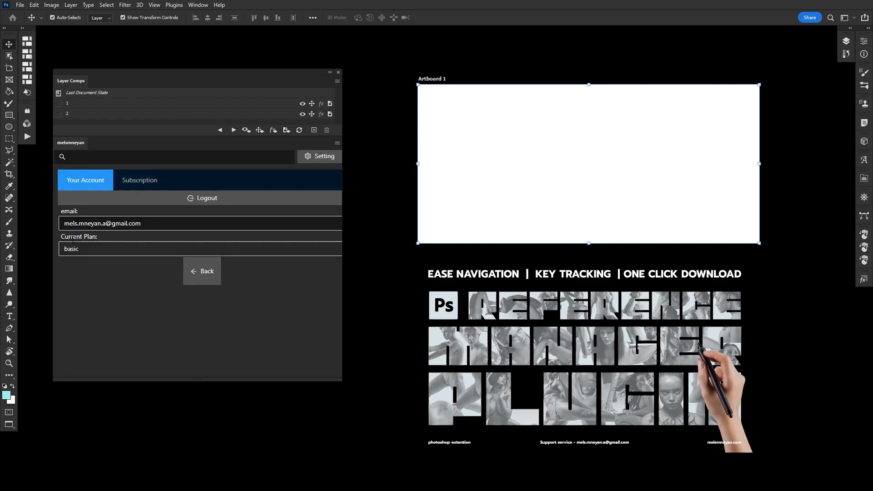
Select the Current Plan text on the account page, then go back to the empty asset library.
{"action": "left_click_drag", "start_coordinate": [61, 236], "coordinate": [107, 235]}
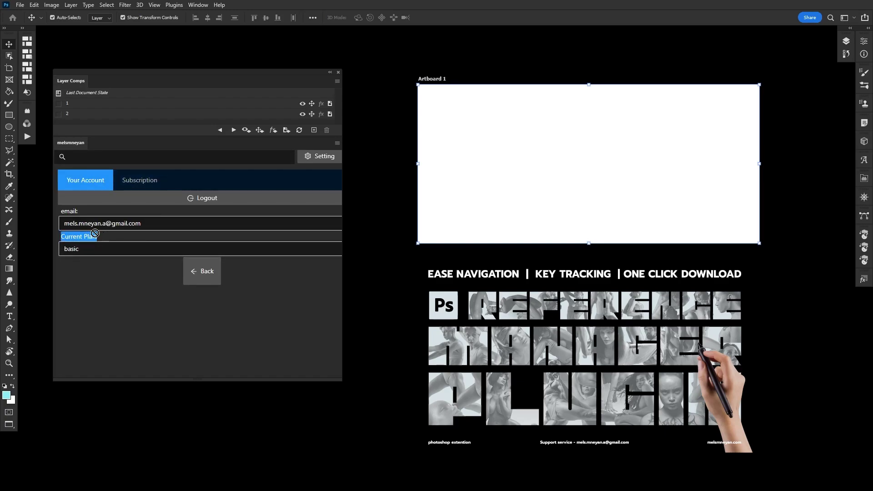
{"action": "left_click", "coordinate": [87, 236]}
{"action": "mouse_move", "coordinate": [65, 236]}
{"action": "left_mouse_down"}
{"action": "mouse_move", "coordinate": [107, 236]}
{"action": "mouse_move", "coordinate": [62, 239]}
{"action": "left_mouse_up"}
{"action": "left_click", "coordinate": [108, 236]}
{"action": "left_click", "coordinate": [202, 274]}
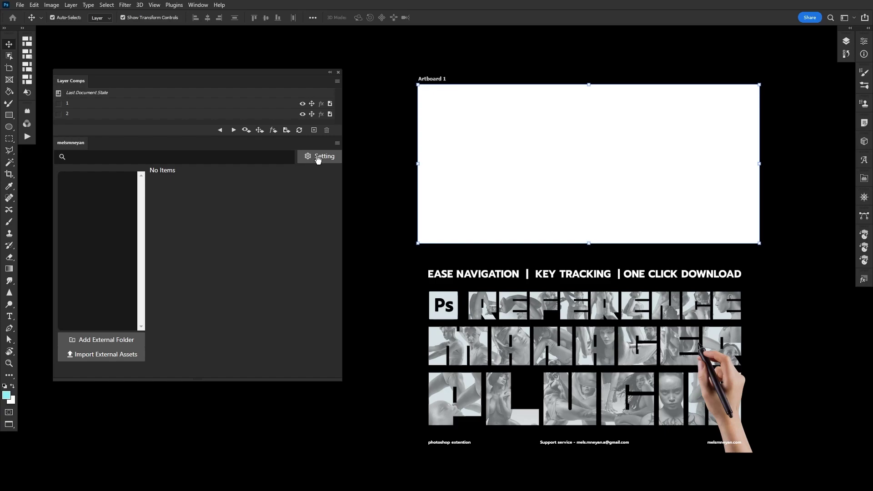
Close the reference-manager panel and reopen it from the legacy extensions list.
{"action": "right_click", "coordinate": [68, 143]}
{"action": "left_click", "coordinate": [73, 151]}
{"action": "left_click", "coordinate": [193, 5]}
{"action": "mouse_move", "coordinate": [248, 43]}
{"action": "left_click", "coordinate": [354, 109]}
Review the Your Account and Subscription pages, return to the library, and start adding an external folder.
{"action": "left_click", "coordinate": [309, 158]}
{"action": "left_click_drag", "start_coordinate": [103, 239], "coordinate": [64, 222]}
{"action": "left_click", "coordinate": [142, 183]}
{"action": "left_click_drag", "start_coordinate": [306, 246], "coordinate": [190, 246]}
{"action": "left_click", "coordinate": [66, 180]}
{"action": "left_click_drag", "start_coordinate": [98, 237], "coordinate": [117, 243]}
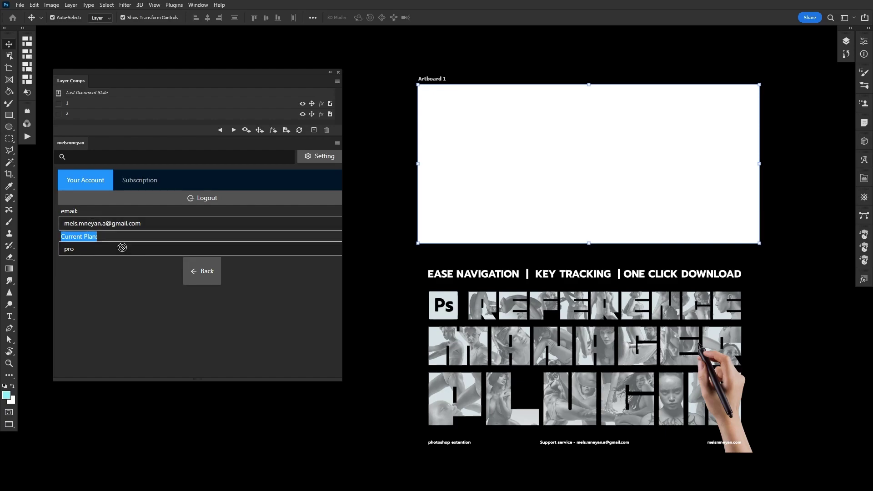
{"action": "left_click", "coordinate": [191, 282]}
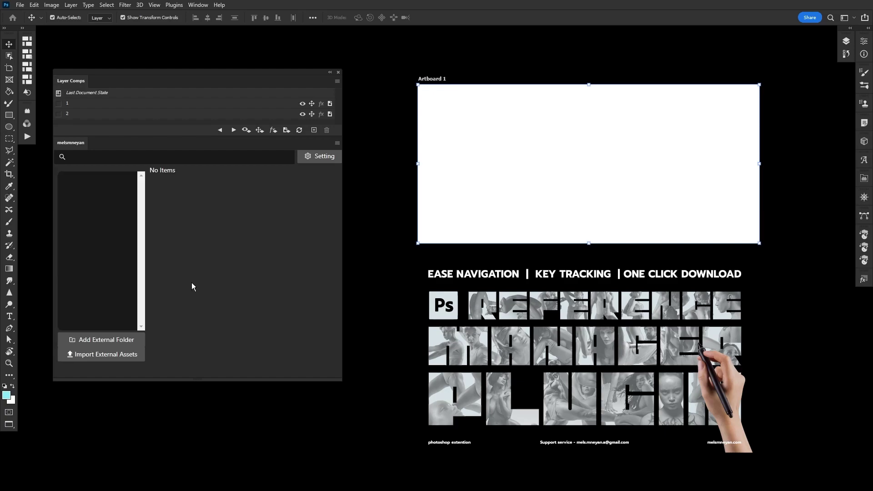
{"action": "left_click", "coordinate": [119, 344]}
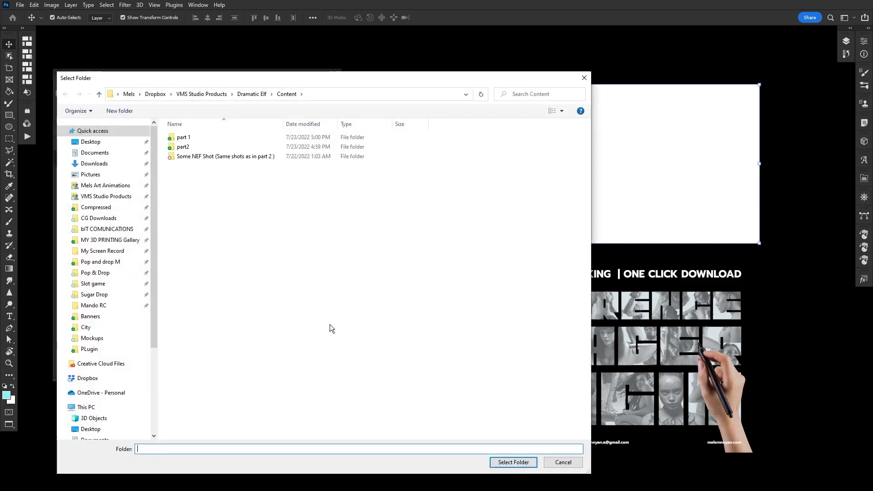
Choose the Pack [MM] archive in the Content folder and confirm the import.
{"action": "left_click_drag", "start_coordinate": [265, 77], "coordinate": [360, 28]}
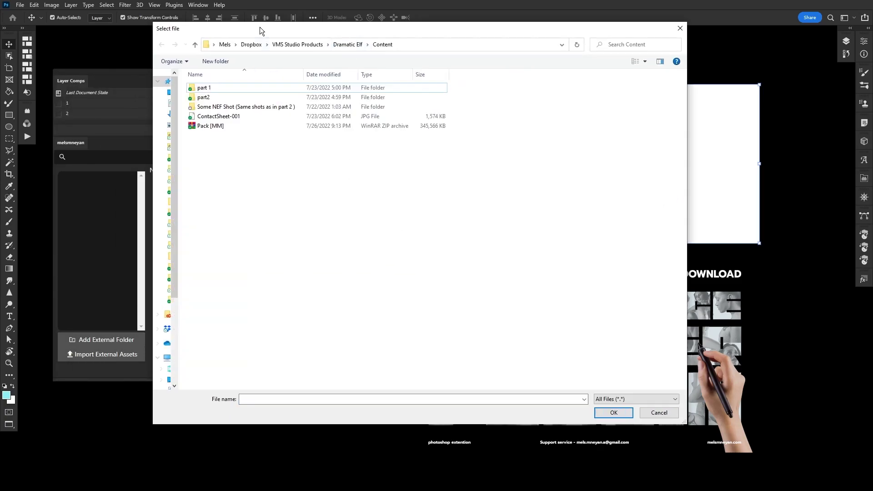
{"action": "left_click_drag", "start_coordinate": [260, 27], "coordinate": [406, 45]}
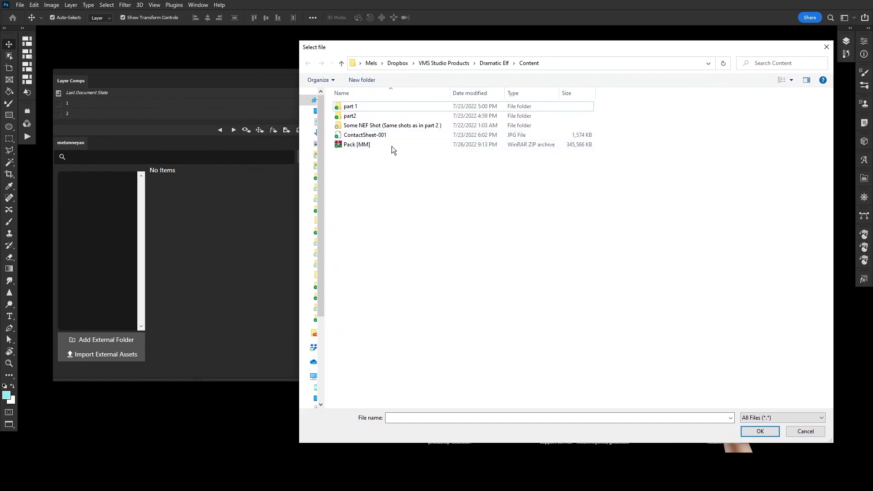
{"action": "left_click", "coordinate": [364, 145]}
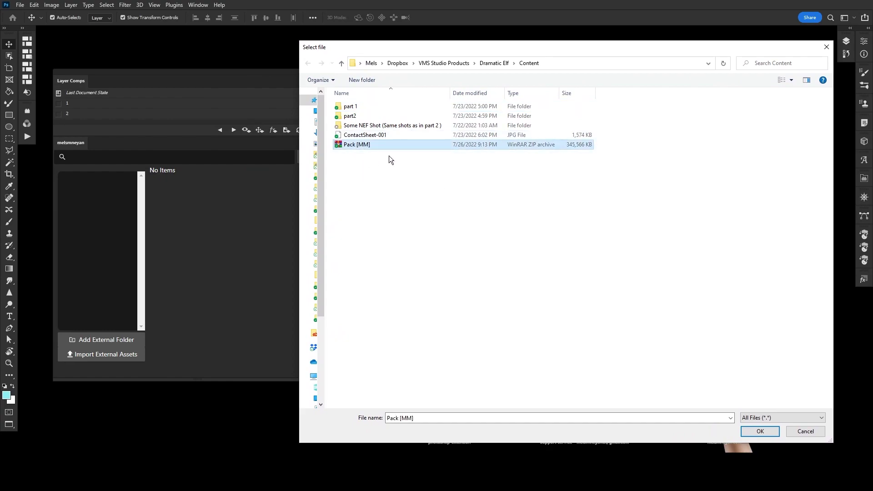
{"action": "left_click_drag", "start_coordinate": [420, 46], "coordinate": [414, 48]}
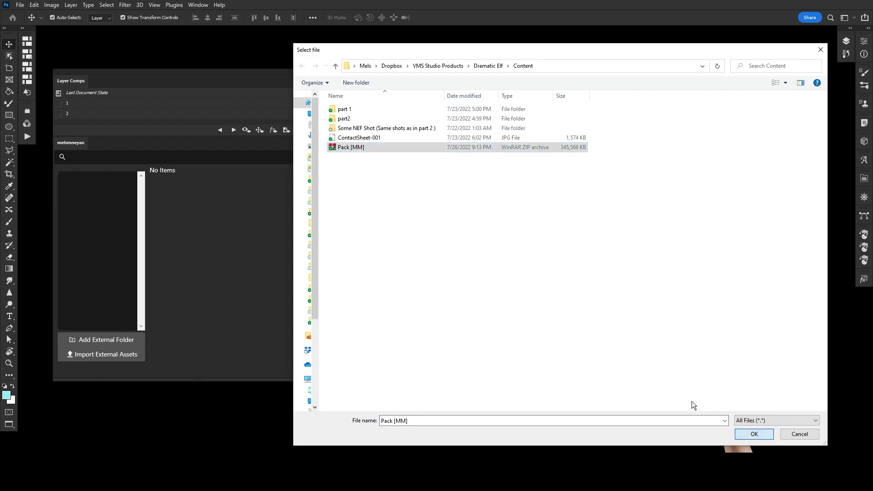
{"action": "left_click", "coordinate": [753, 434]}
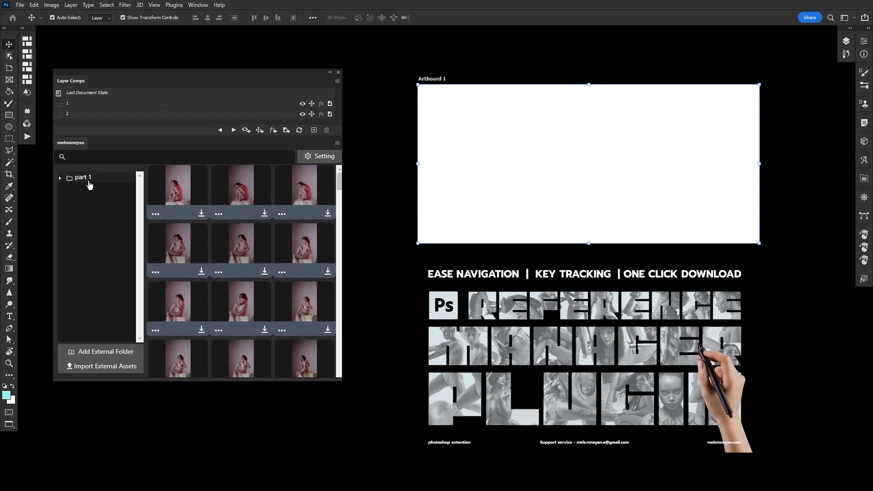
Expand the part 1 folder in the panel and switch briefly to the Zoom tool, then back to Move.
{"action": "left_click", "coordinate": [70, 179]}
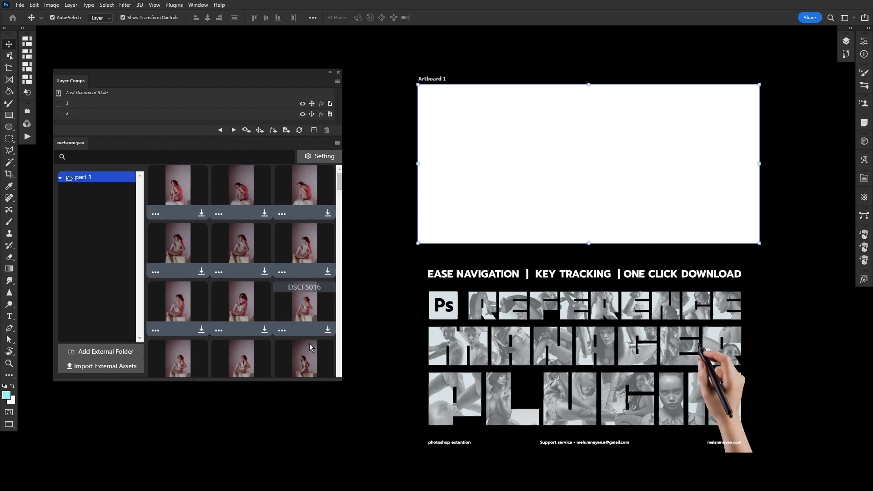
{"action": "scroll", "coordinate": [235, 290], "scroll_direction": "down", "scroll_amount": 3}
{"action": "scroll", "coordinate": [235, 290], "scroll_direction": "up", "scroll_amount": 5}
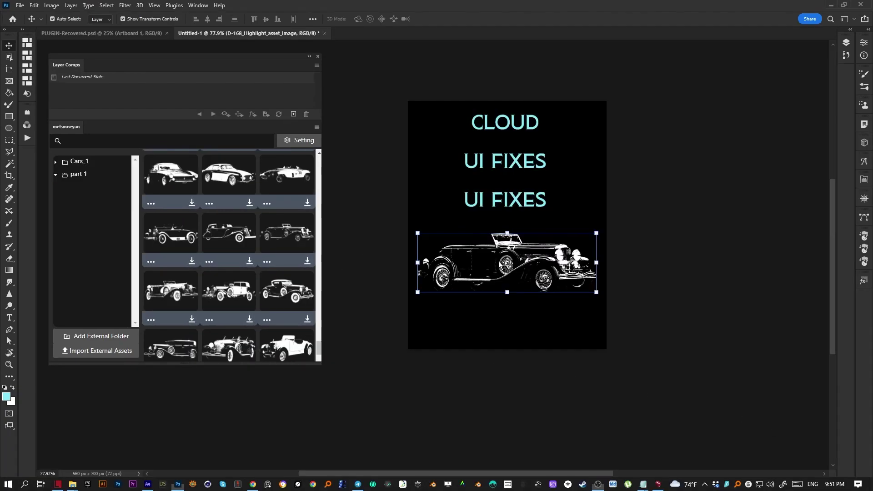
{"action": "key", "text": "z"}
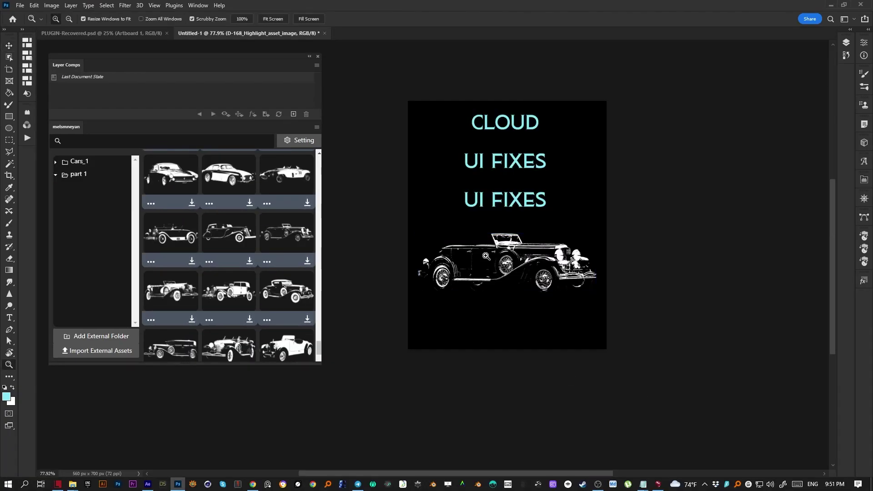
{"action": "right_click", "coordinate": [521, 241]}
{"action": "key", "text": "Escape"}
{"action": "key", "text": "v"}
Switch between the part 1 and Cars_1 folders, end on Cars_1, and bring up the Notepad notes.
{"action": "left_click", "coordinate": [90, 180]}
{"action": "left_click", "coordinate": [66, 162]}
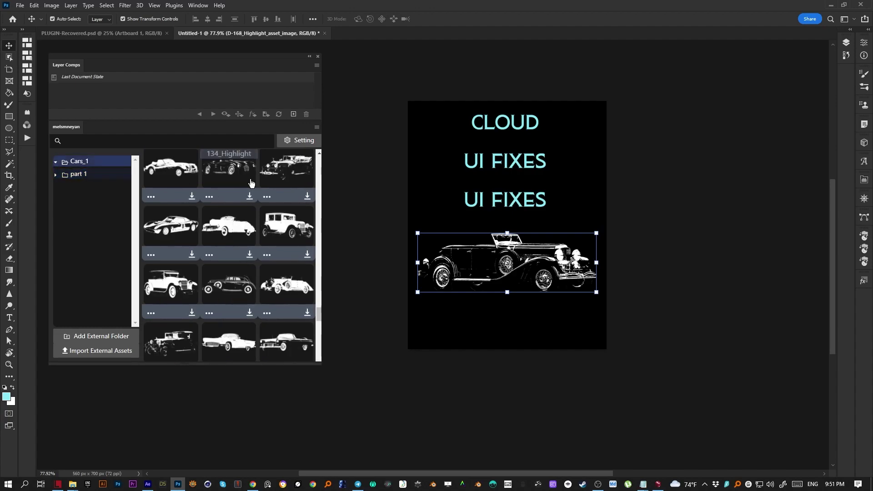
{"action": "right_click", "coordinate": [99, 176]}
{"action": "left_click", "coordinate": [99, 175]}
{"action": "left_click", "coordinate": [88, 162]}
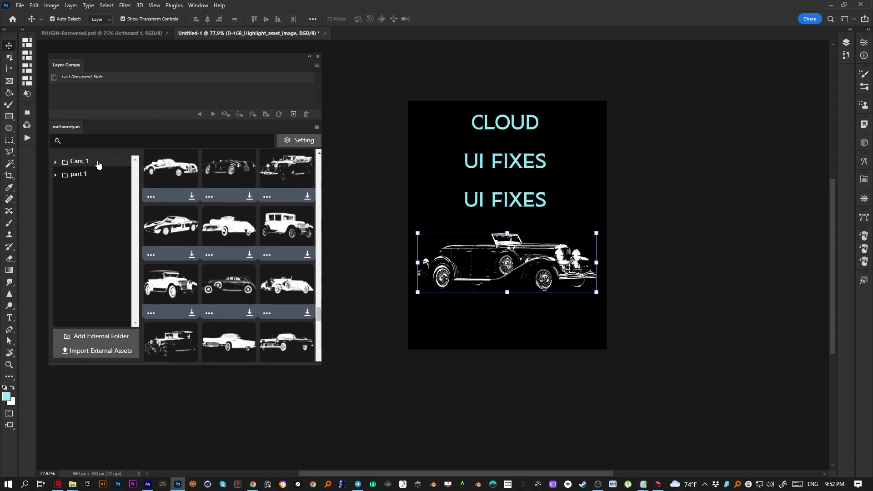
{"action": "key", "text": "alt+Tab"}
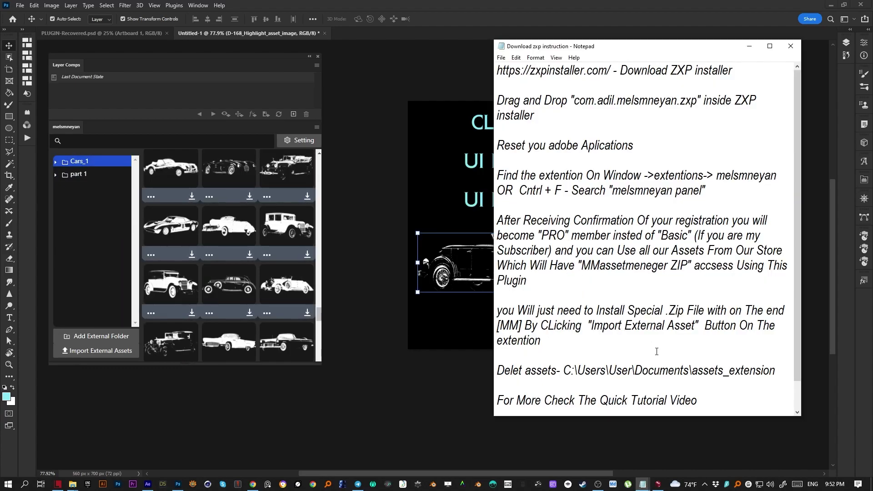
Copy the C:\Users\User\Documents\assets_extension path from the notes and open a new File Explorer window.
{"action": "left_click_drag", "start_coordinate": [778, 371], "coordinate": [565, 370]}
{"action": "key", "text": "ctrl+c"}
{"action": "key", "text": "super+e"}
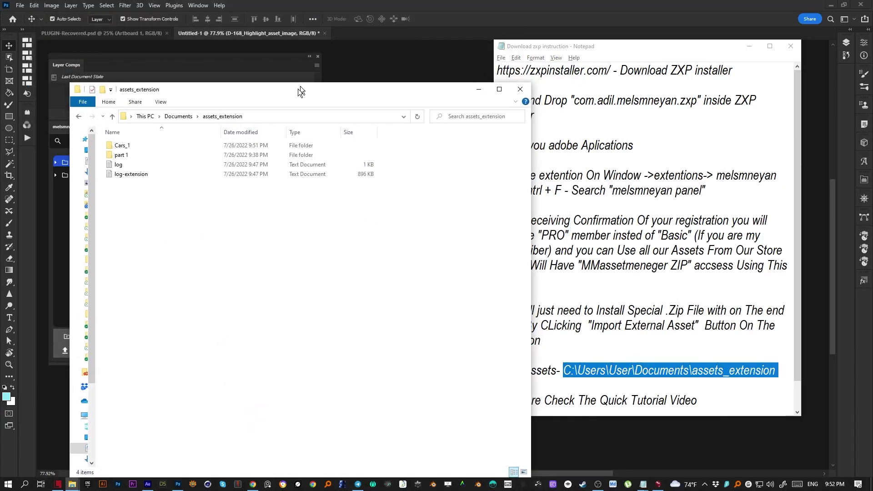
{"action": "left_click_drag", "start_coordinate": [299, 87], "coordinate": [281, 45]}
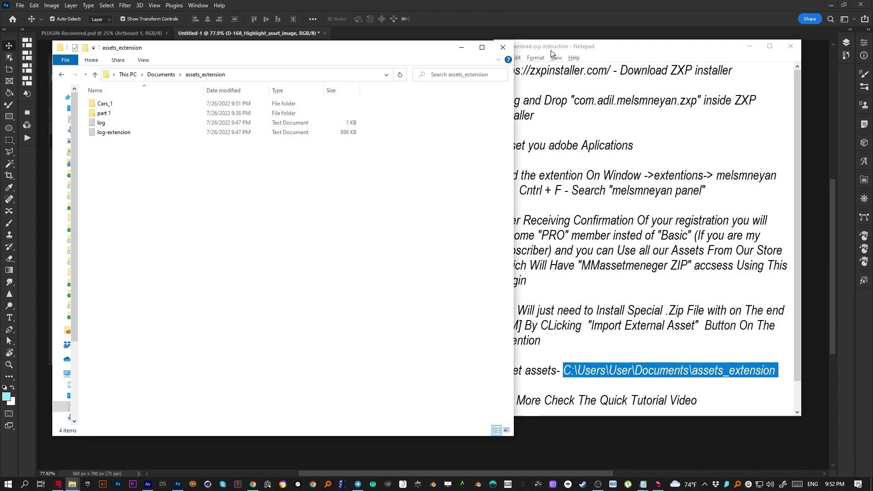
Go to the pasted assets_extension path in Explorer and move the window beside the Photoshop panel.
{"action": "left_click", "coordinate": [270, 76]}
{"action": "key", "text": "ctrl+v"}
{"action": "key", "text": "Return"}
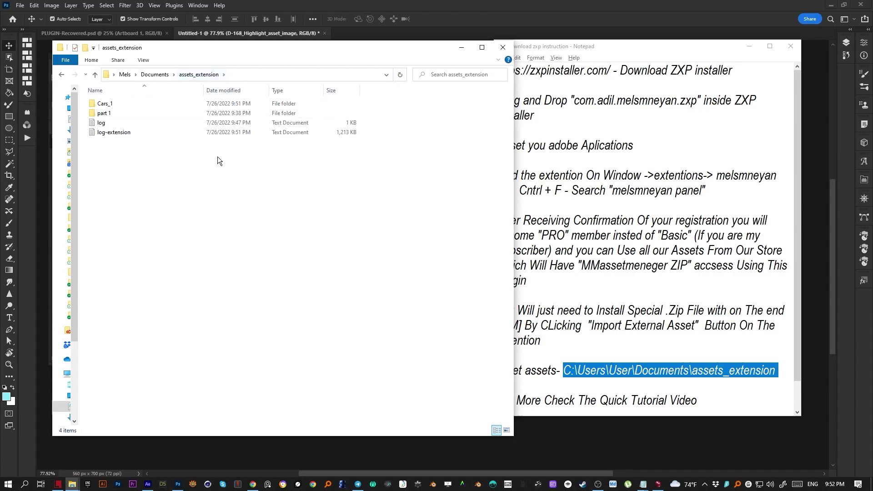
{"action": "left_click_drag", "start_coordinate": [157, 118], "coordinate": [109, 100]}
{"action": "left_click_drag", "start_coordinate": [320, 50], "coordinate": [656, 61]}
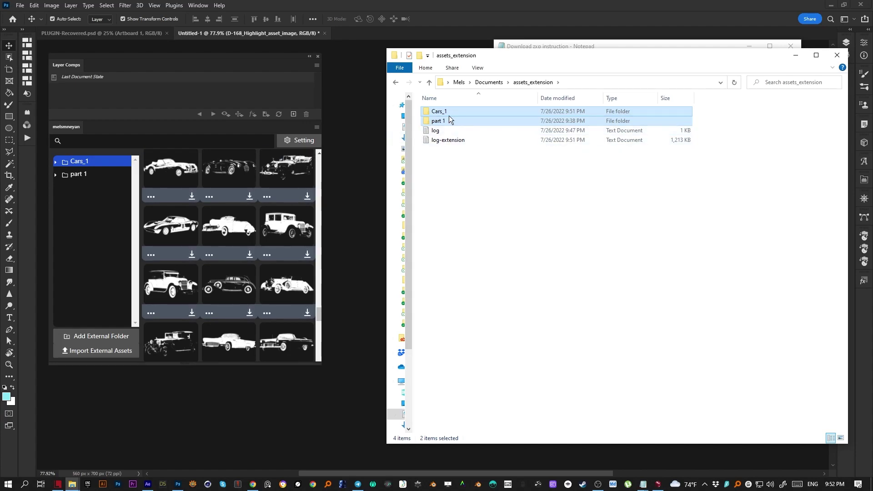
Select the log-extension file in the assets_extension folder.
{"action": "right_click", "coordinate": [535, 184]}
{"action": "left_click", "coordinate": [621, 211]}
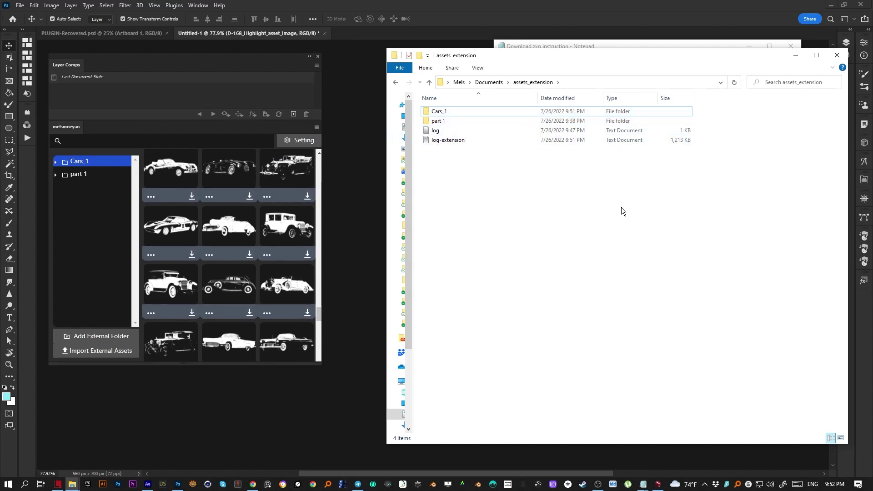
{"action": "left_click_drag", "start_coordinate": [621, 206], "coordinate": [467, 141]}
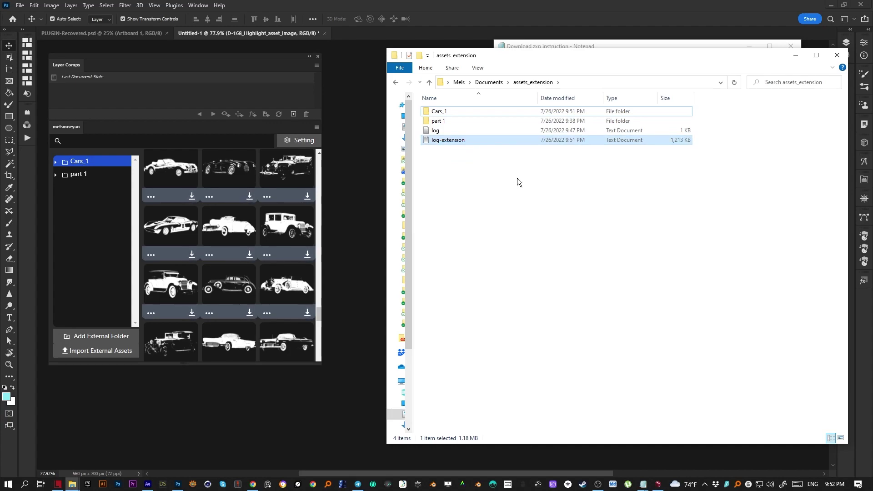
{"action": "left_click_drag", "start_coordinate": [699, 159], "coordinate": [661, 141]}
Reselect the Cars_1 and part 1 folders, view the full folder path, and return to the Photoshop document.
{"action": "left_click", "coordinate": [508, 155]}
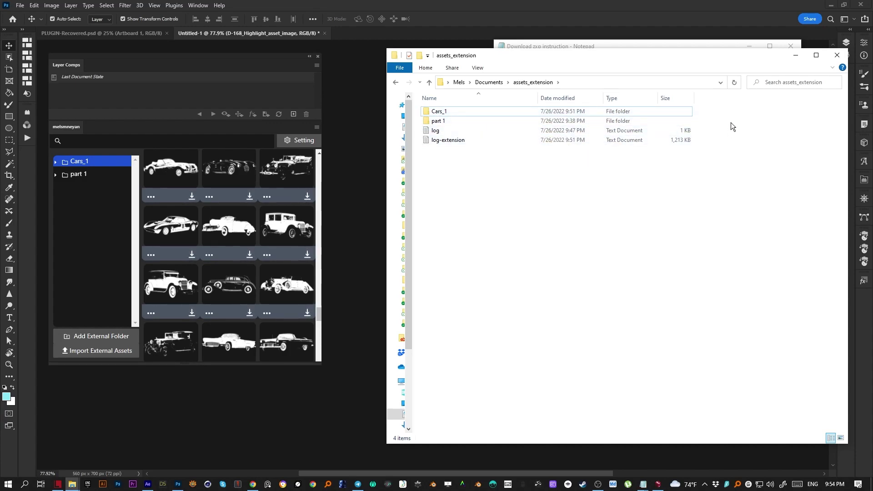
{"action": "left_click_drag", "start_coordinate": [730, 117], "coordinate": [650, 103]}
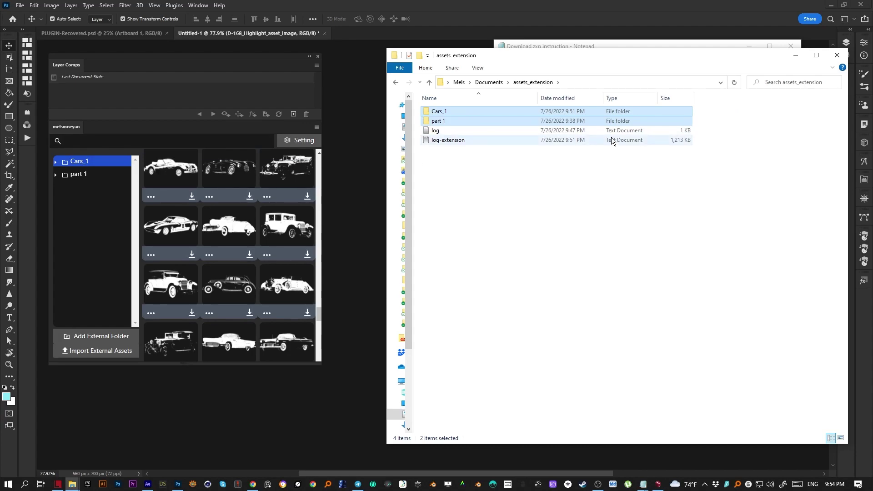
{"action": "left_click_drag", "start_coordinate": [537, 59], "coordinate": [504, 61]}
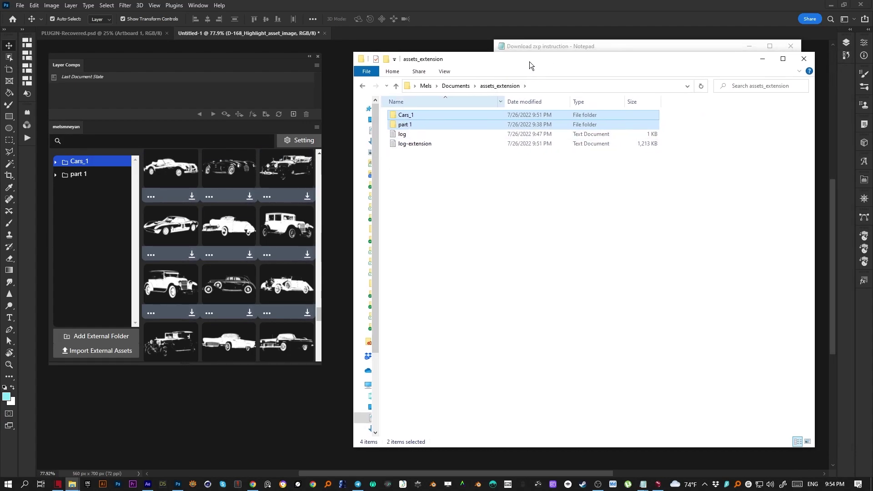
{"action": "left_click", "coordinate": [547, 86]}
{"action": "left_click", "coordinate": [670, 126]}
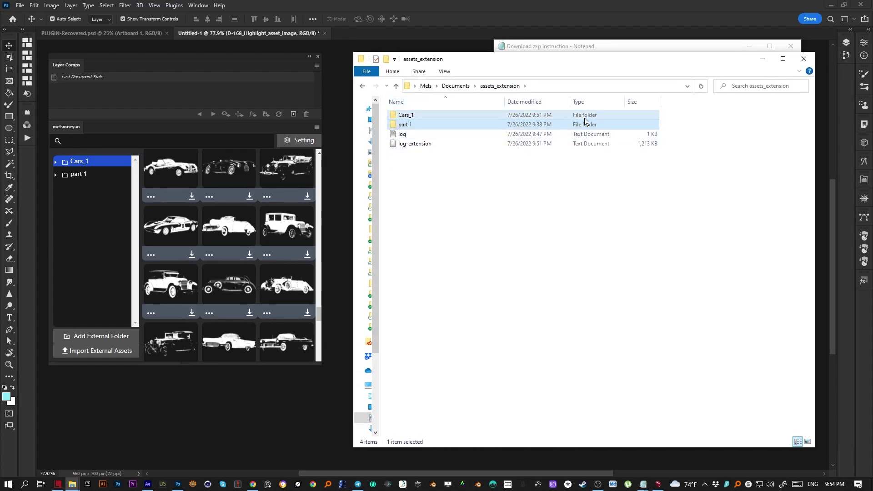
{"action": "left_click_drag", "start_coordinate": [693, 114], "coordinate": [654, 129]}
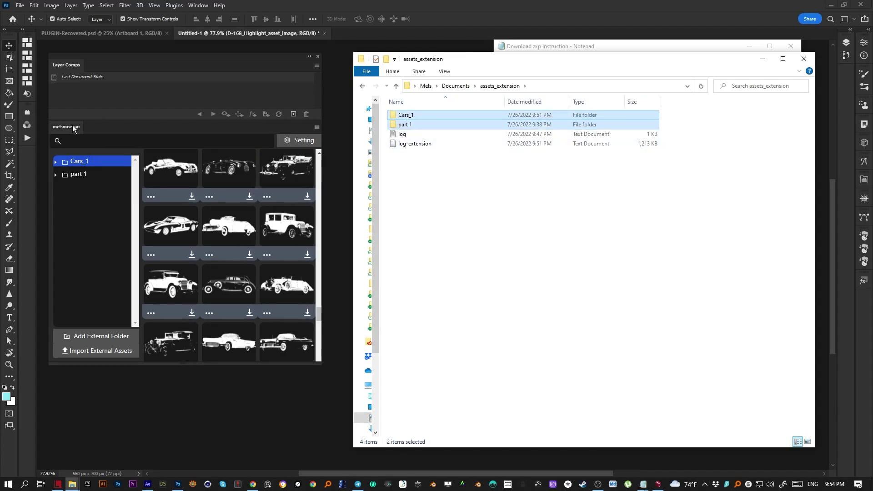
{"action": "left_click", "coordinate": [97, 149]}
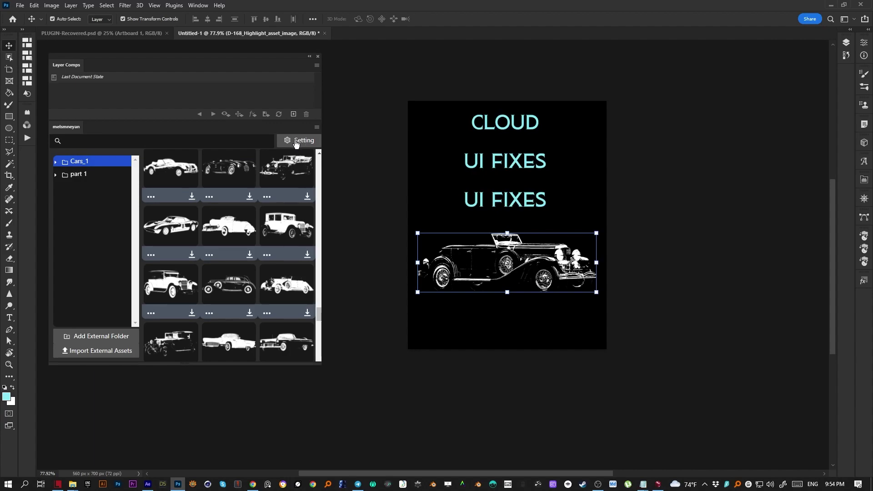
Check that the extension's account settings show the pro plan, then return to the car asset grid.
{"action": "left_click", "coordinate": [524, 229]}
{"action": "key", "text": "z"}
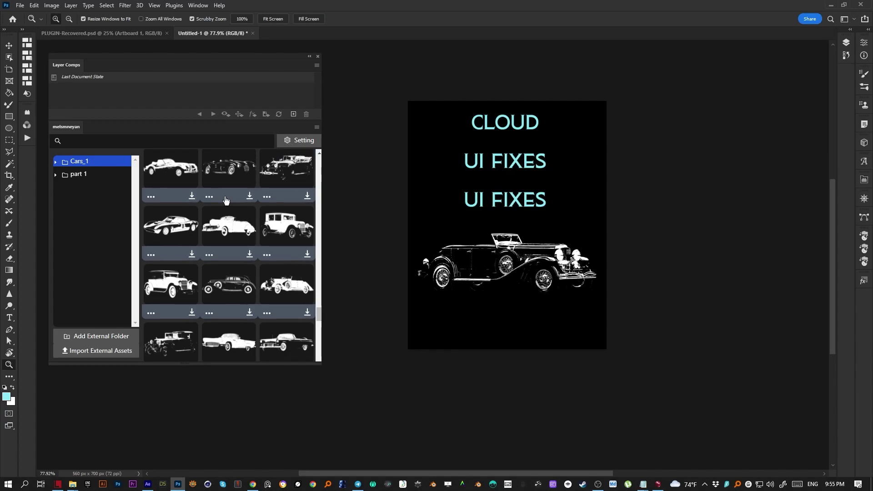
{"action": "left_click", "coordinate": [289, 142]}
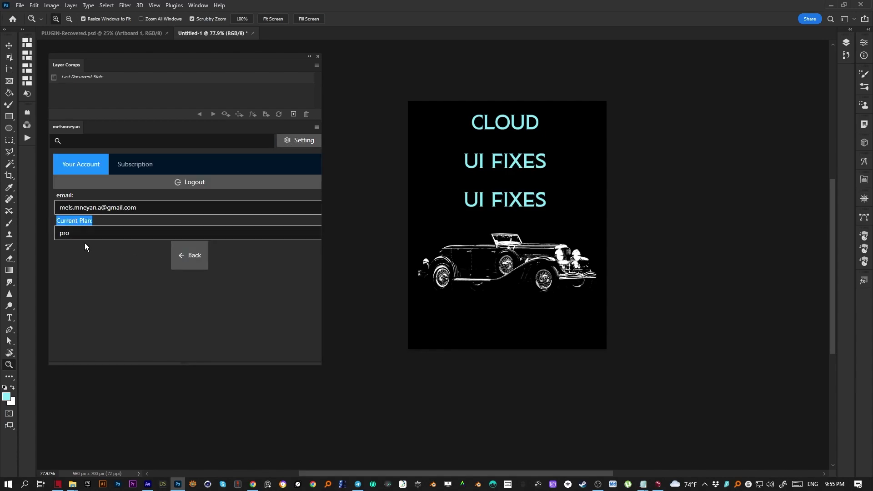
{"action": "left_click", "coordinate": [193, 255]}
{"action": "left_click", "coordinate": [187, 259]}
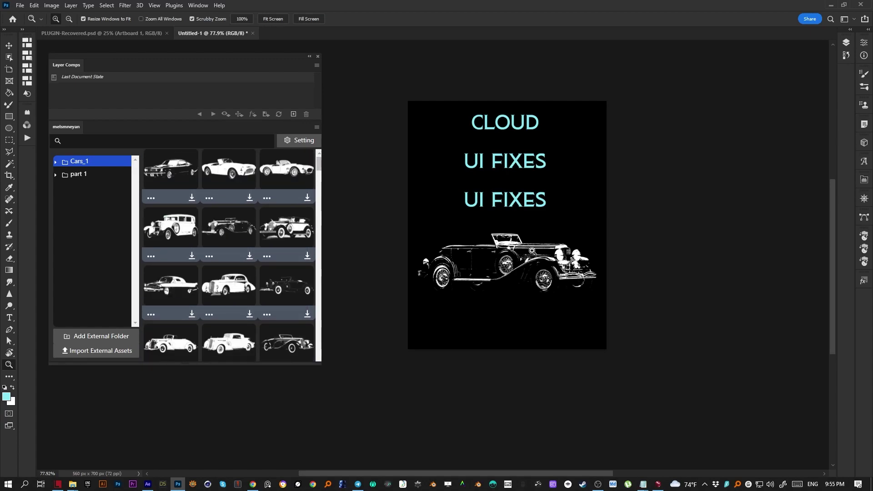
Select the car layer and try enlarging it, then cancel to keep its original size.
{"action": "key", "text": "v"}
{"action": "left_click", "coordinate": [561, 266]}
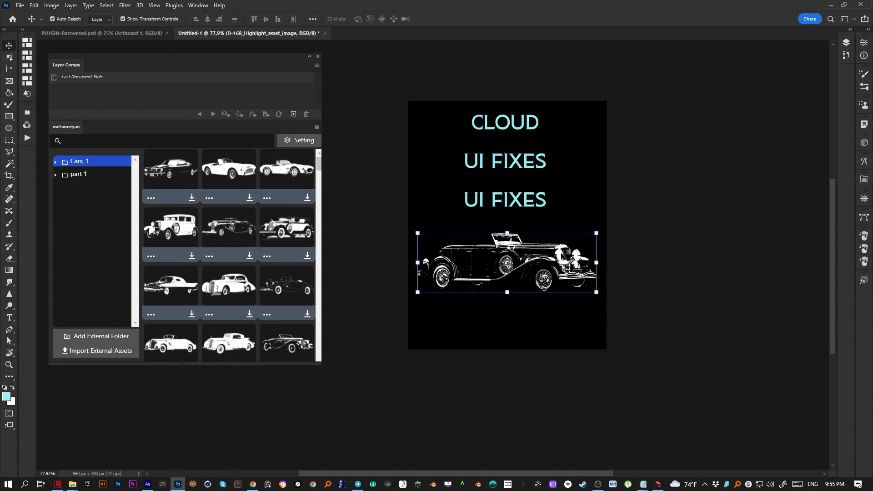
{"action": "left_click", "coordinate": [586, 226]}
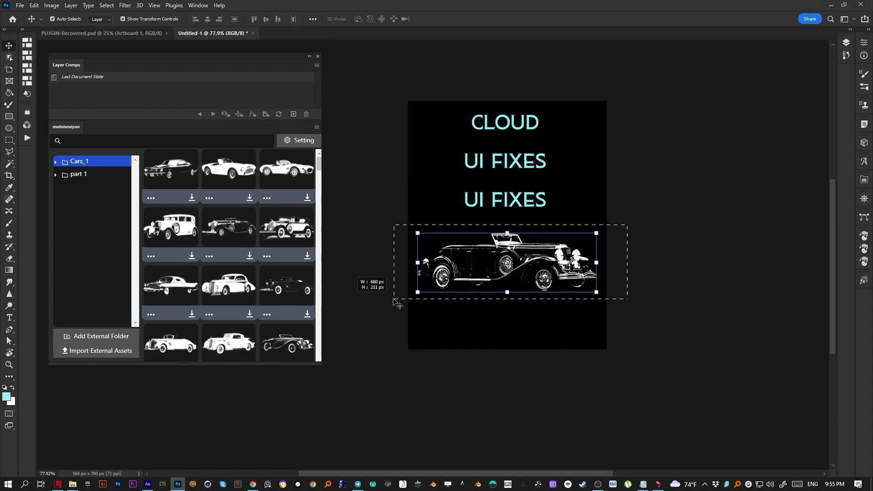
{"action": "left_click", "coordinate": [477, 291]}
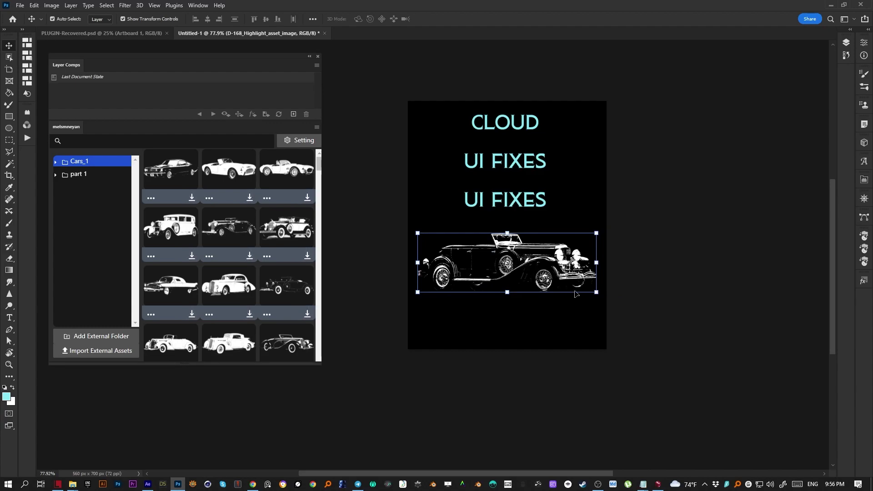
{"action": "left_click_drag", "start_coordinate": [594, 292], "coordinate": [717, 338]}
{"action": "left_click_drag", "start_coordinate": [614, 309], "coordinate": [546, 266]}
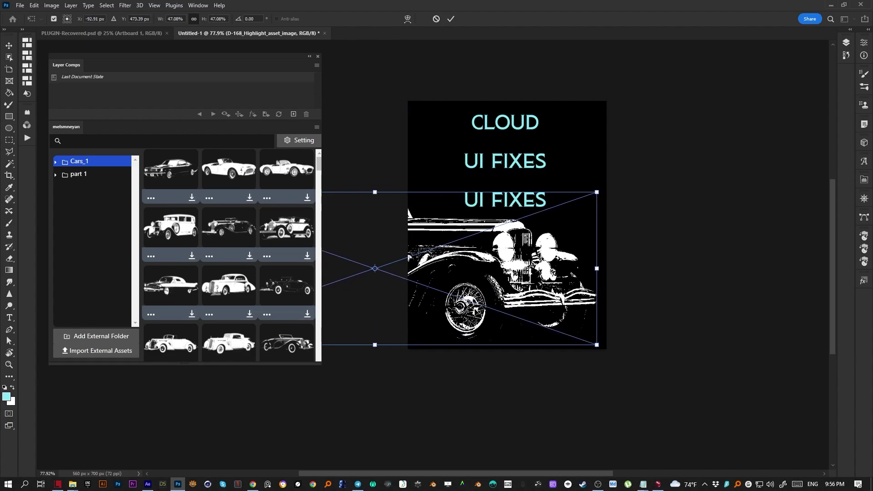
{"action": "key", "text": "Escape"}
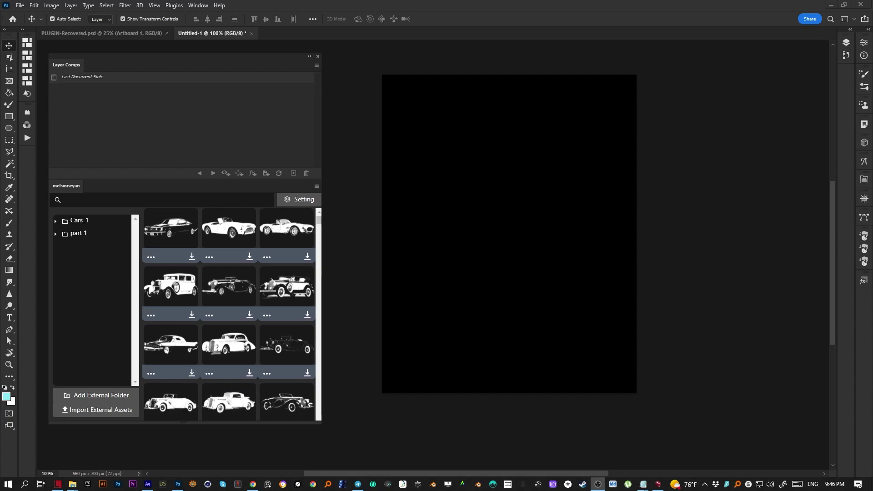
{"action": "left_click", "coordinate": [287, 201]}
{"action": "left_click", "coordinate": [296, 202]}
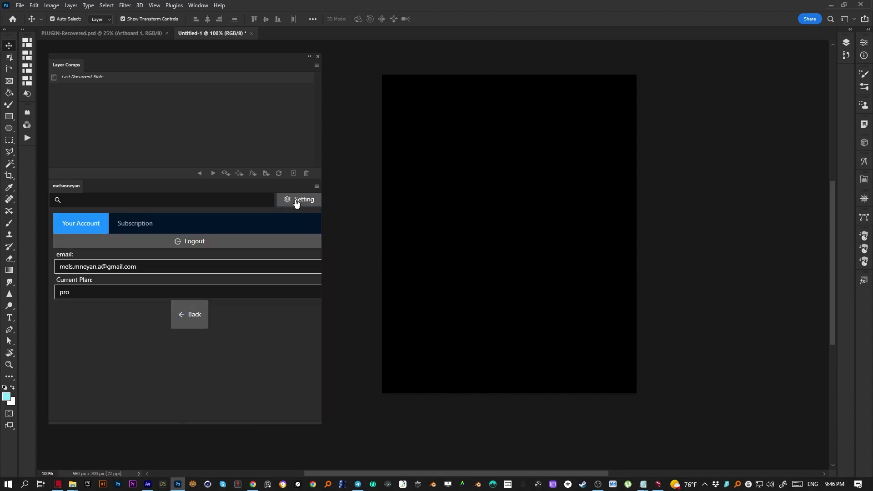
{"action": "left_click", "coordinate": [190, 321]}
{"action": "scroll", "coordinate": [285, 258], "scroll_direction": "down", "scroll_amount": 1}
{"action": "scroll", "coordinate": [285, 259], "scroll_direction": "down", "scroll_amount": 5}
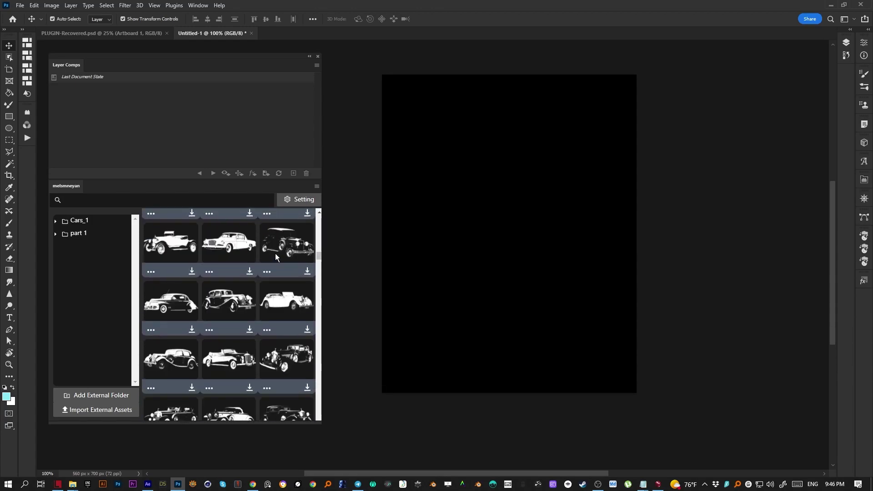
{"action": "scroll", "coordinate": [276, 257], "scroll_direction": "down", "scroll_amount": 3}
{"action": "scroll", "coordinate": [232, 355], "scroll_direction": "up", "scroll_amount": 10}
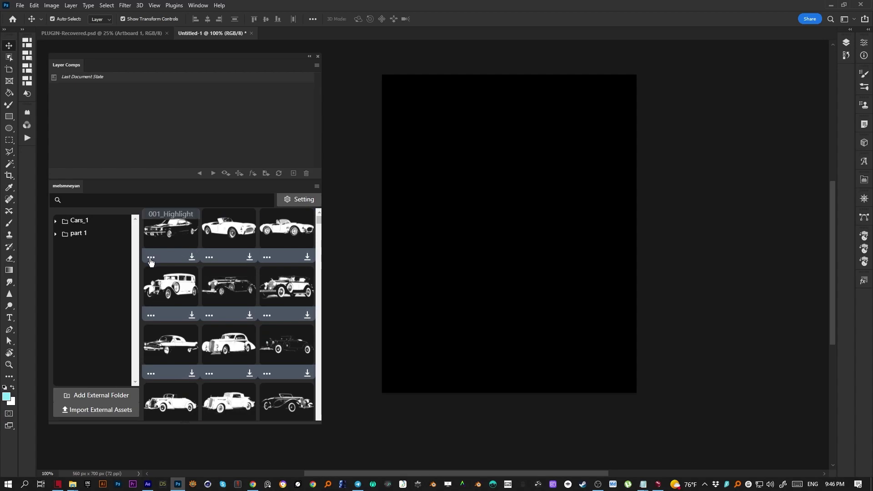
Add the keyword BMW to the first car asset's details and save.
{"action": "left_click", "coordinate": [150, 258]}
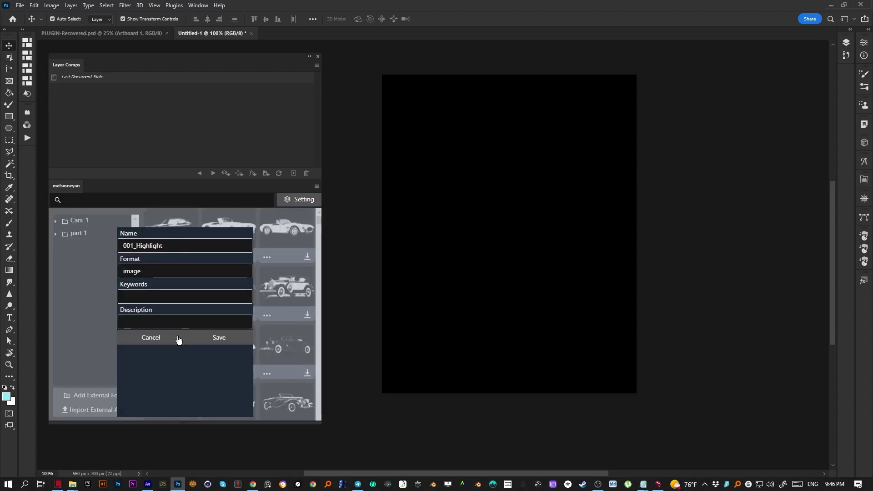
{"action": "left_click", "coordinate": [214, 296]}
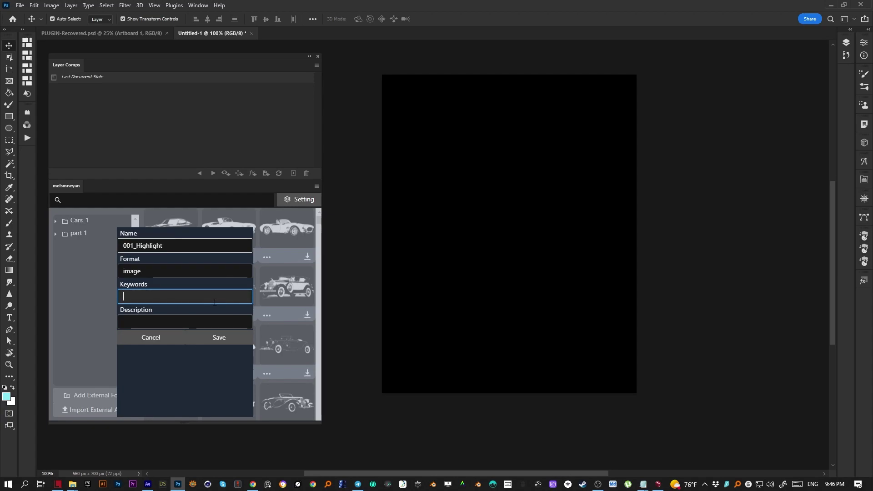
{"action": "type", "text": "BMW"}
{"action": "left_click", "coordinate": [219, 336]}
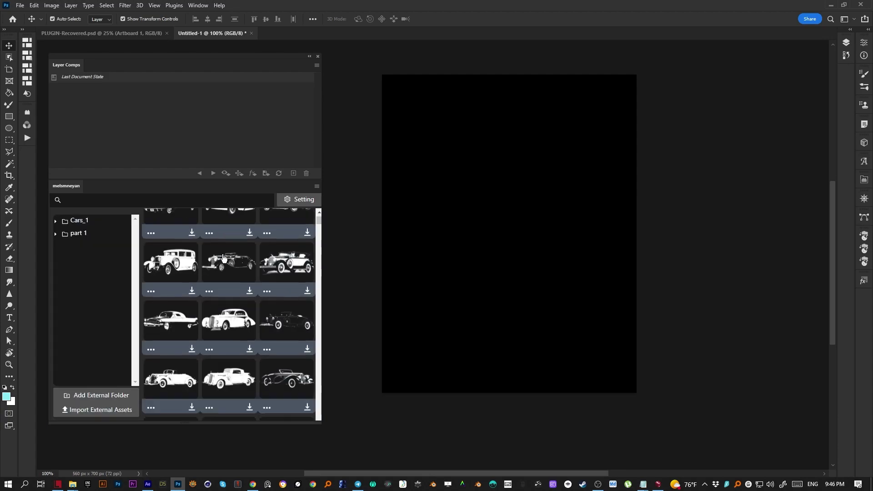
Give the 027_Highlight asset the description "Car_ for Painting" and save it.
{"action": "left_click", "coordinate": [267, 358]}
{"action": "left_click", "coordinate": [192, 324]}
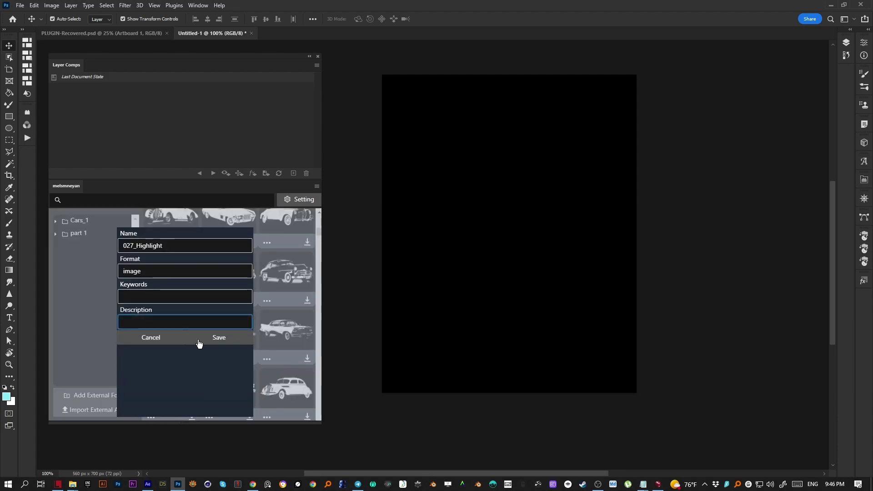
{"action": "type", "text": "Car_ "}
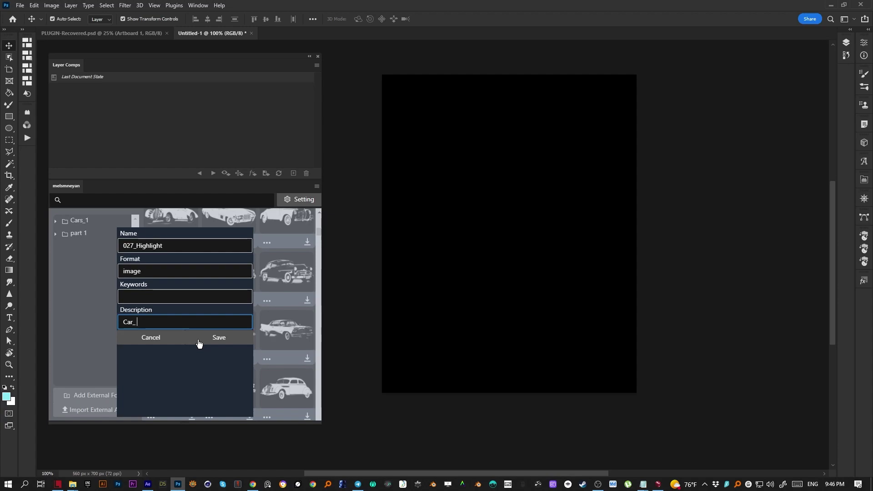
{"action": "type", "text": "for Painting"}
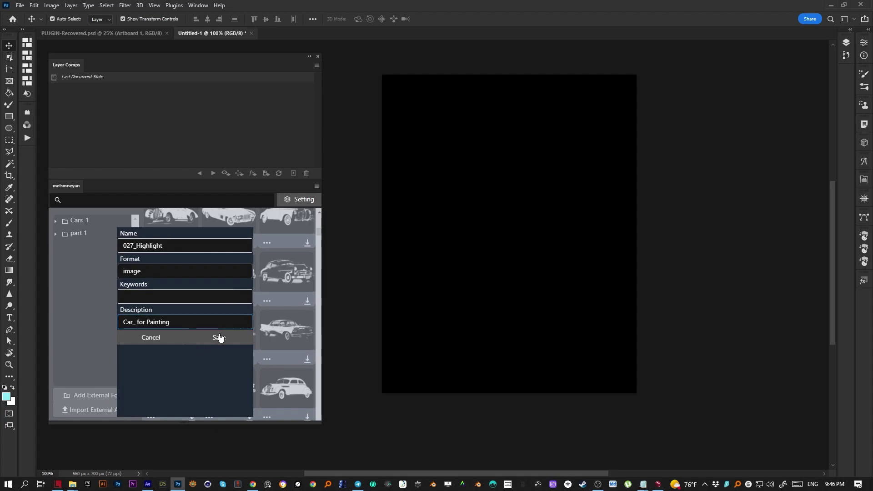
{"action": "left_click", "coordinate": [218, 336]}
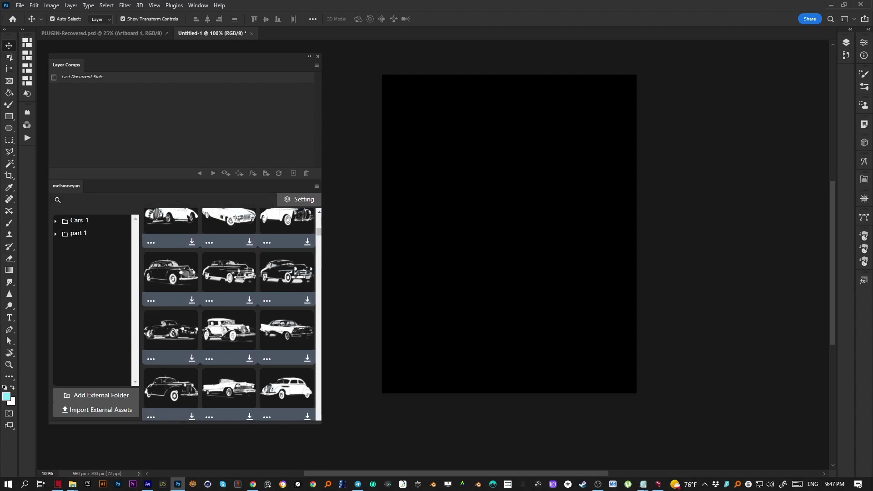
Close the melsmneyan panel and reopen it from Window > Extensions (legacy).
{"action": "right_click", "coordinate": [71, 184]}
{"action": "left_click", "coordinate": [85, 188]}
{"action": "left_click", "coordinate": [198, 5]}
{"action": "mouse_move", "coordinate": [217, 45]}
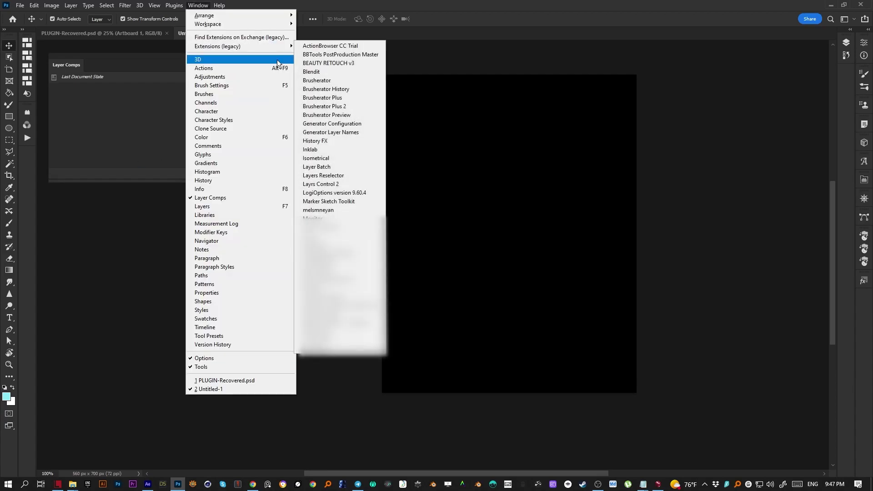
{"action": "left_click", "coordinate": [345, 210]}
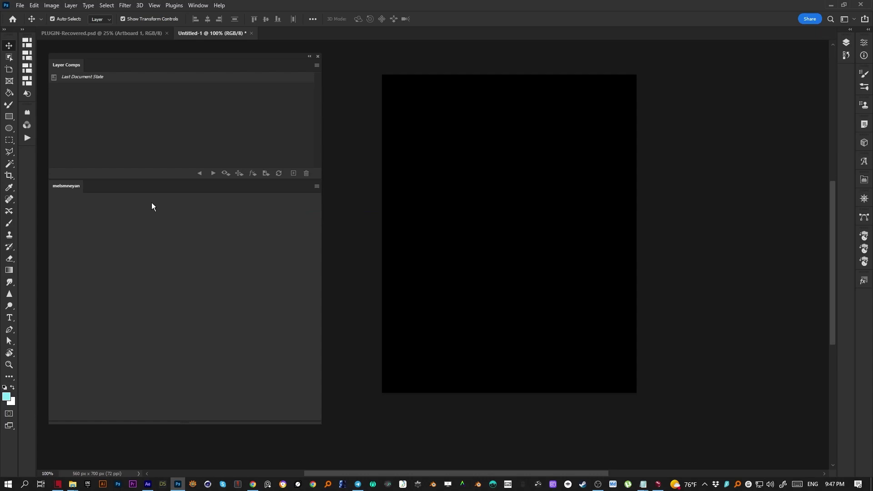
Search the asset panel for BMW, leaving only the 001_Highlight car.
{"action": "left_click", "coordinate": [181, 201]}
{"action": "type", "text": "M"}
{"action": "key", "text": "BackSpace"}
{"action": "type", "text": "BMW"}
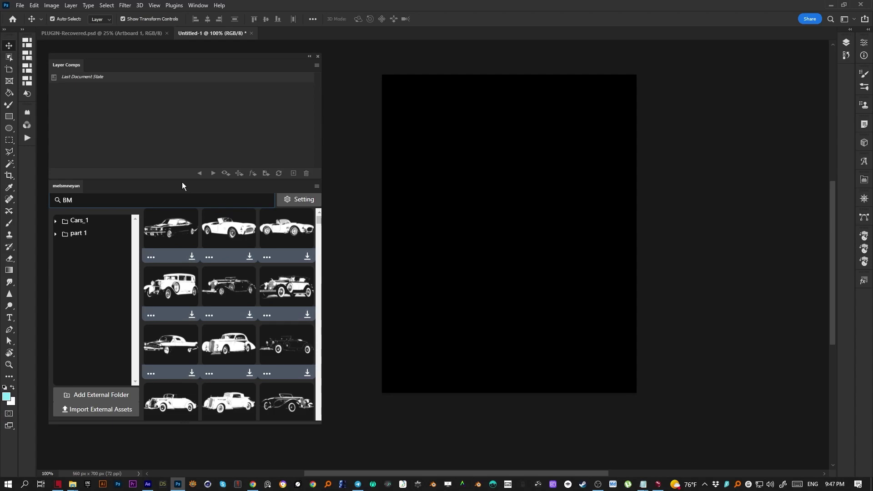
Place the 001_Highlight car on the canvas and resize it with Ctrl+T.
{"action": "left_click", "coordinate": [191, 256]}
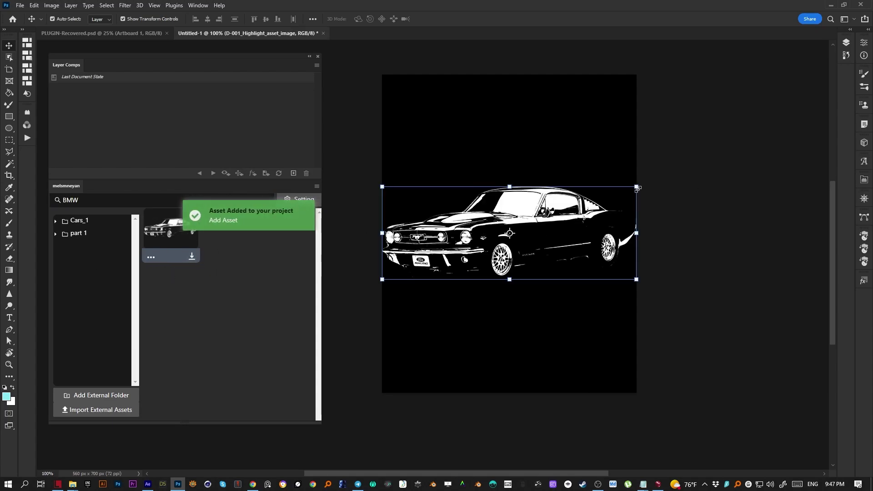
{"action": "left_click", "coordinate": [845, 42]}
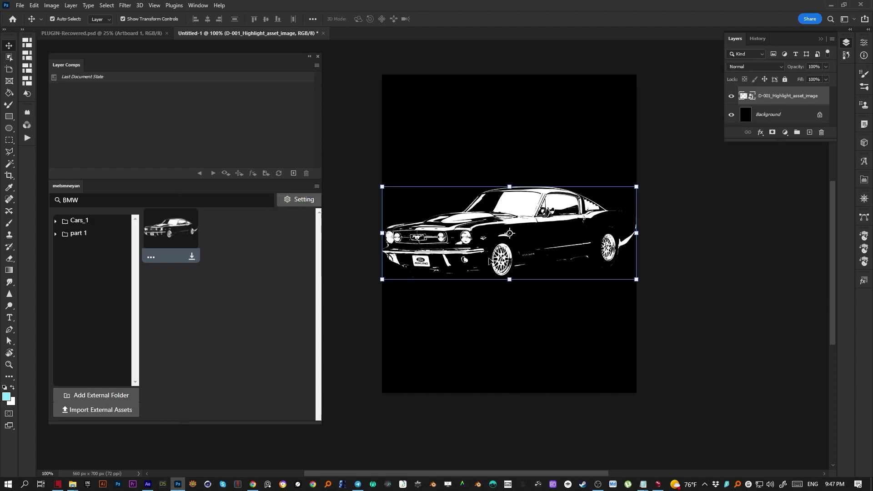
{"action": "left_click_drag", "start_coordinate": [535, 207], "coordinate": [535, 207]}
{"action": "key", "text": "ctrl+t"}
{"action": "left_click_drag", "start_coordinate": [635, 187], "coordinate": [581, 207]}
{"action": "key", "text": "Return"}
Enlarge the car around its centre so it fills the frame, then shift it left.
{"action": "key", "text": "z"}
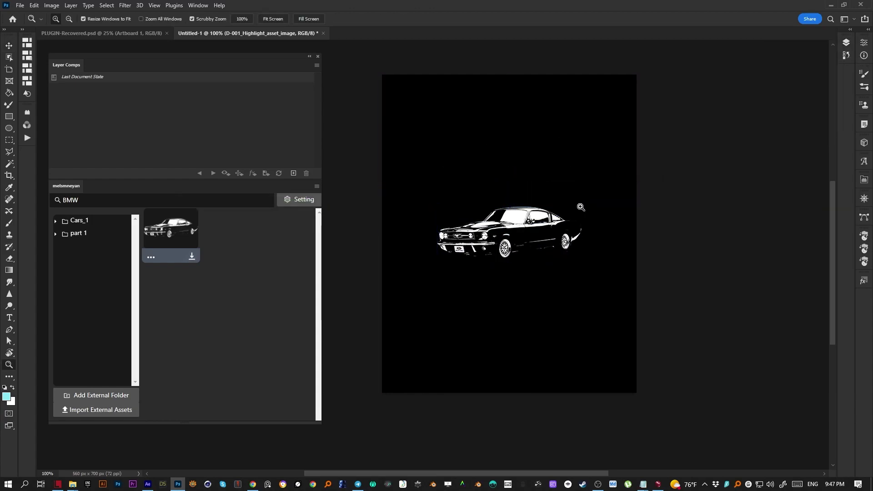
{"action": "left_click", "coordinate": [538, 208]}
{"action": "scroll", "coordinate": [515, 229], "scroll_direction": "down", "scroll_amount": 6}
{"action": "key", "text": "ctrl+t"}
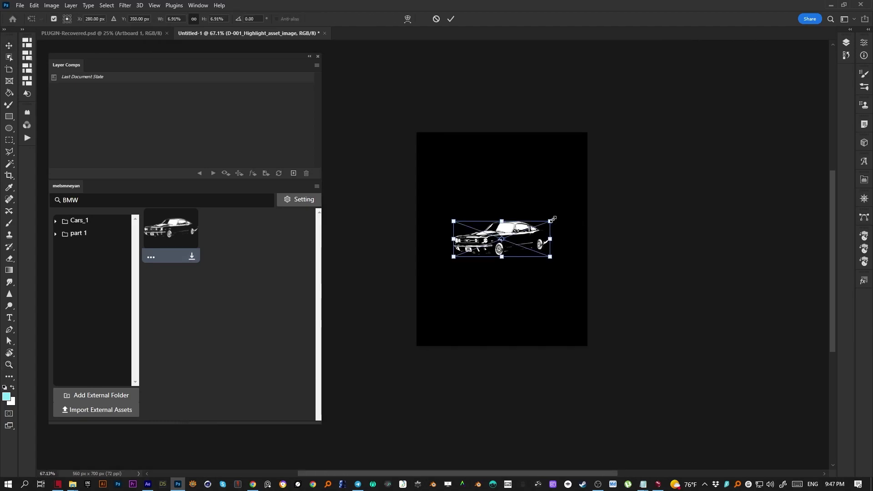
{"action": "left_click_drag", "start_coordinate": [550, 221], "coordinate": [768, 138]}
{"action": "key", "text": "Return"}
{"action": "key", "text": "z"}
{"action": "mouse_move", "coordinate": [501, 233]}
{"action": "left_mouse_down"}
{"action": "mouse_move", "coordinate": [536, 232]}
{"action": "mouse_move", "coordinate": [504, 232]}
{"action": "left_mouse_up"}
{"action": "key", "text": "v"}
{"action": "left_click_drag", "start_coordinate": [531, 204], "coordinate": [481, 210]}
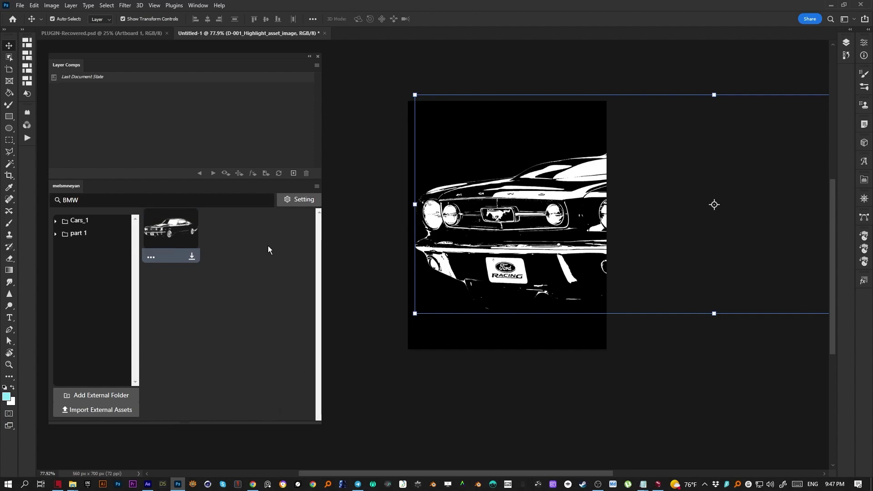
Browse the Cars_1 and part 1 folders and slide the car to reveal its wheel.
{"action": "left_click", "coordinate": [122, 220]}
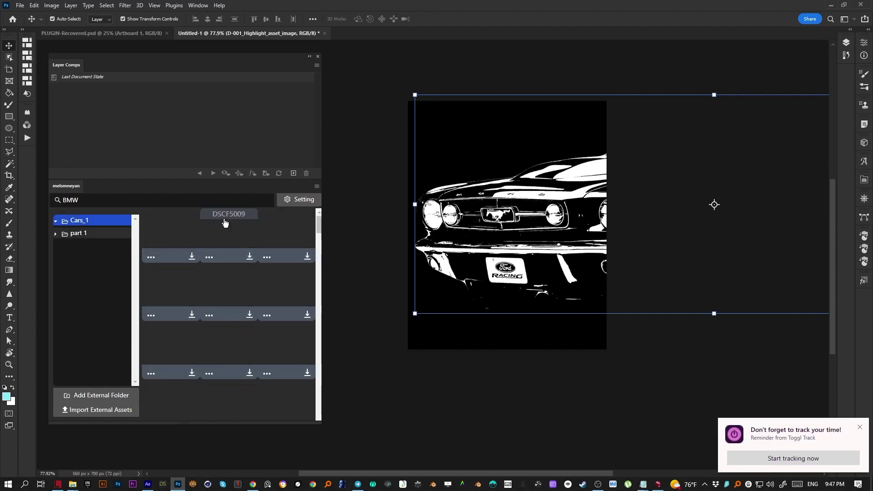
{"action": "left_click", "coordinate": [78, 232]}
{"action": "scroll", "coordinate": [296, 314], "scroll_direction": "down", "scroll_amount": 5}
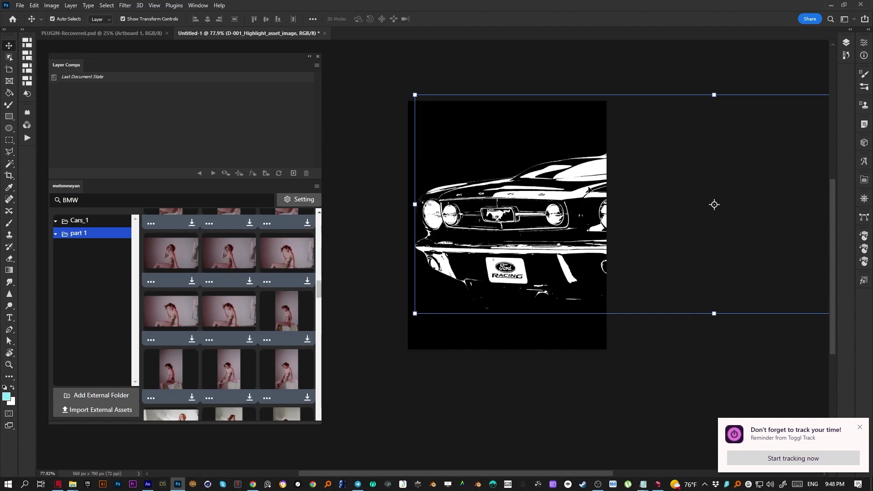
{"action": "left_click_drag", "start_coordinate": [590, 172], "coordinate": [417, 202]}
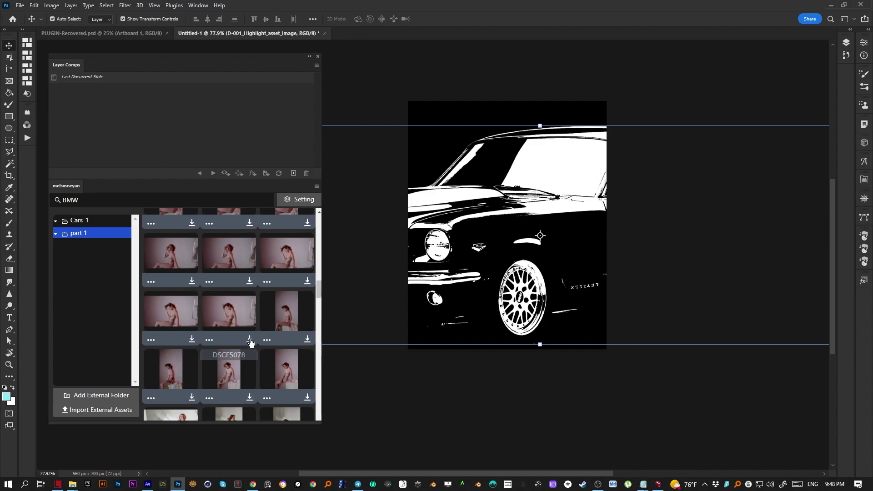
{"action": "left_click_drag", "start_coordinate": [318, 288], "coordinate": [329, 212]}
{"action": "left_click", "coordinate": [80, 220]}
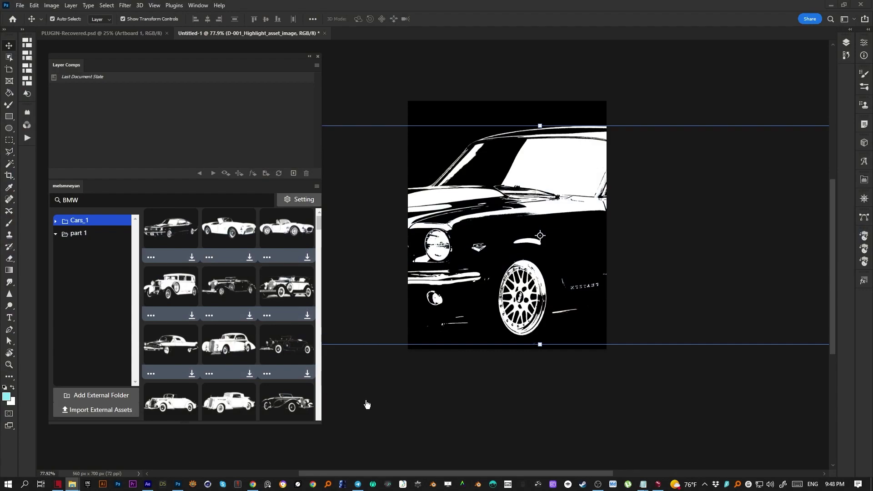
Clear the BMW search and hide the D-001_Highlight_asset_image car layer.
{"action": "left_click", "coordinate": [182, 200]}
{"action": "double_click", "coordinate": [181, 200]}
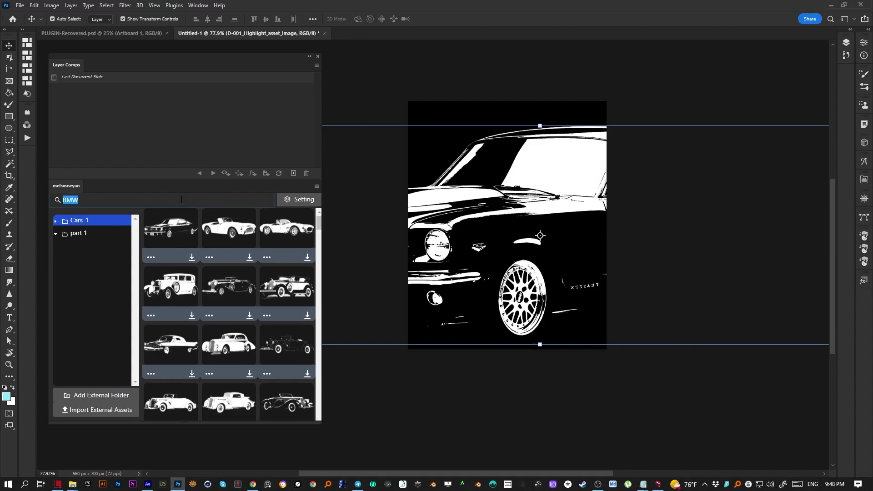
{"action": "key", "text": "BackSpace"}
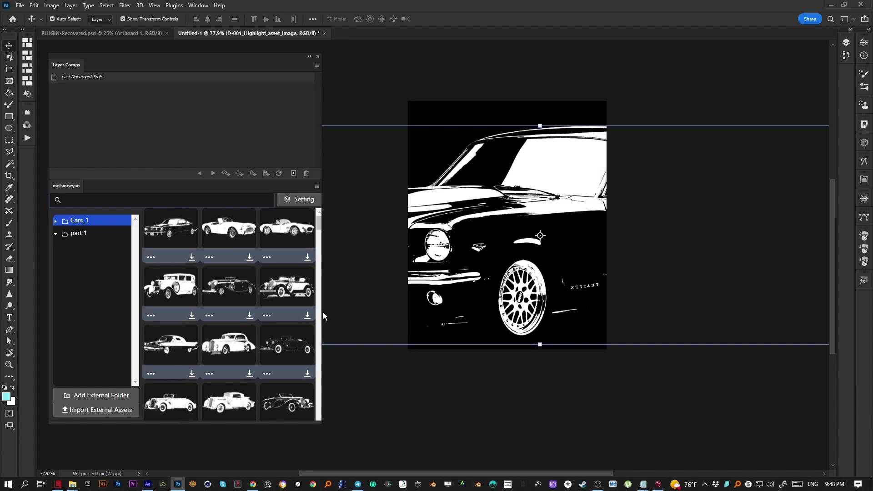
{"action": "scroll", "coordinate": [257, 242], "scroll_direction": "down", "scroll_amount": 3}
{"action": "scroll", "coordinate": [256, 242], "scroll_direction": "up", "scroll_amount": 3}
{"action": "left_click", "coordinate": [846, 43]}
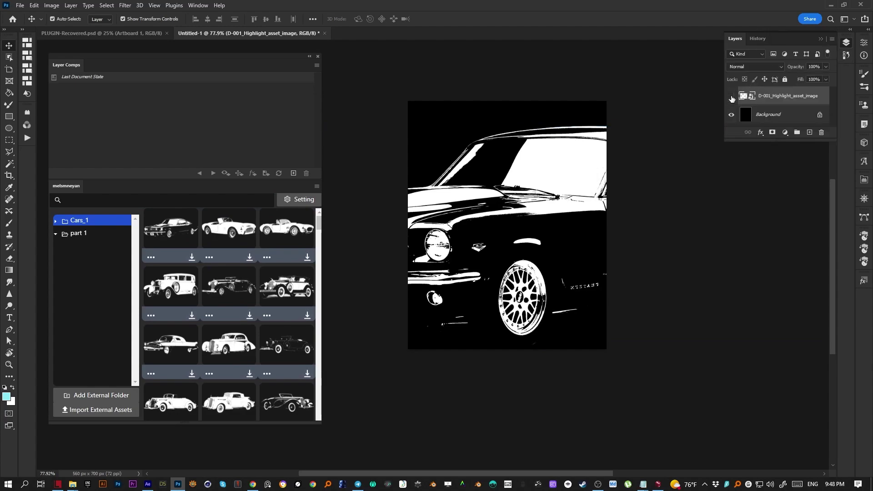
{"action": "left_click", "coordinate": [732, 95]}
Add a 58 px placeholder text layer and move it to the top centre.
{"action": "key", "text": "t"}
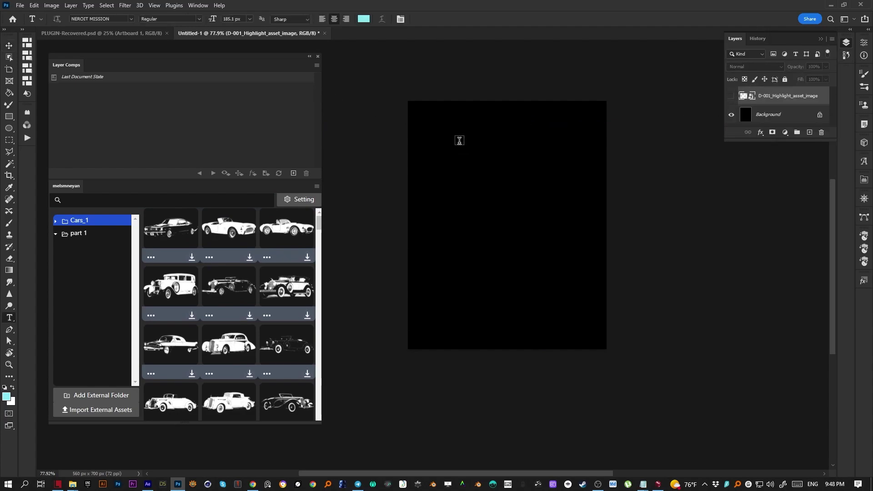
{"action": "left_click", "coordinate": [459, 141]}
{"action": "left_click_drag", "start_coordinate": [211, 17], "coordinate": [154, 18]}
{"action": "left_click", "coordinate": [434, 19]}
{"action": "key", "text": "v"}
{"action": "left_click_drag", "start_coordinate": [476, 137], "coordinate": [519, 126]}
Replace the placeholder text with CLOUD.
{"action": "double_click", "coordinate": [520, 126]}
{"action": "left_click", "coordinate": [490, 118]}
{"action": "key", "text": "ctrl+a"}
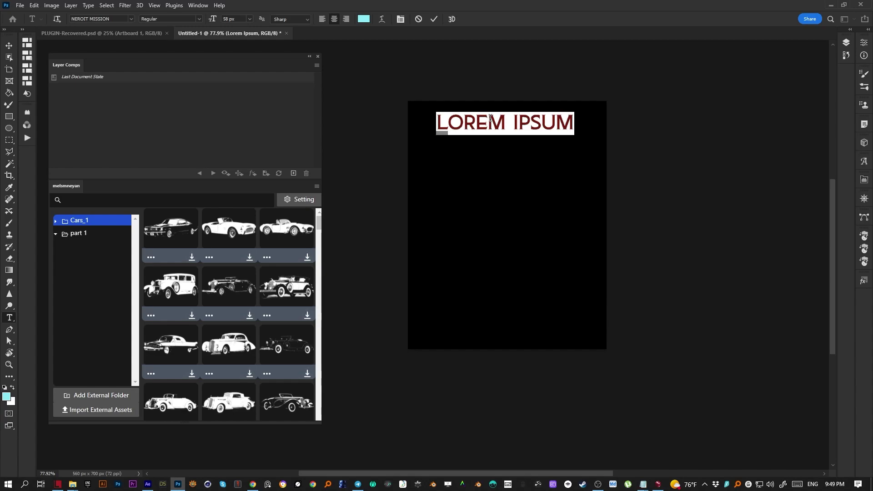
{"action": "type", "text": "CLOUD"}
{"action": "key", "text": "ctrl+Return"}
Duplicate CLOUD below, retype the copy as UI FIXES, and duplicate that line beneath it.
{"action": "key", "text": "v"}
{"action": "left_click_drag", "start_coordinate": [555, 158], "coordinate": [552, 195]}
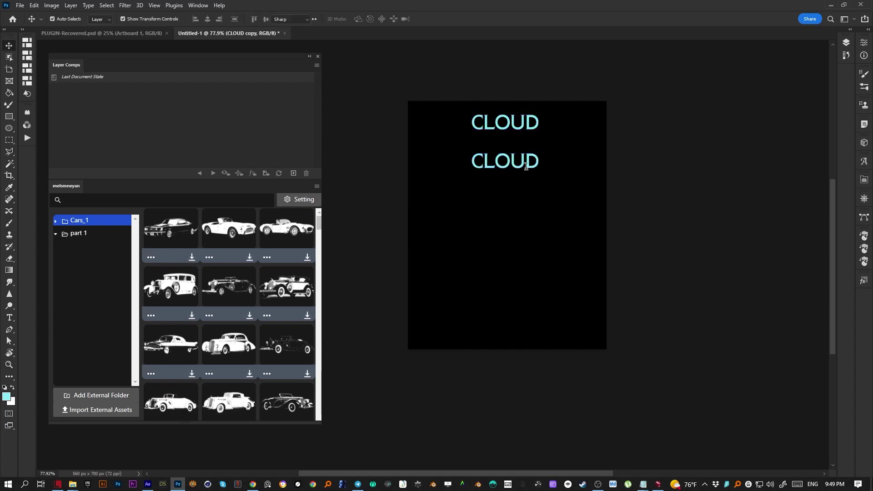
{"action": "key", "text": "t"}
{"action": "double_click", "coordinate": [524, 164]}
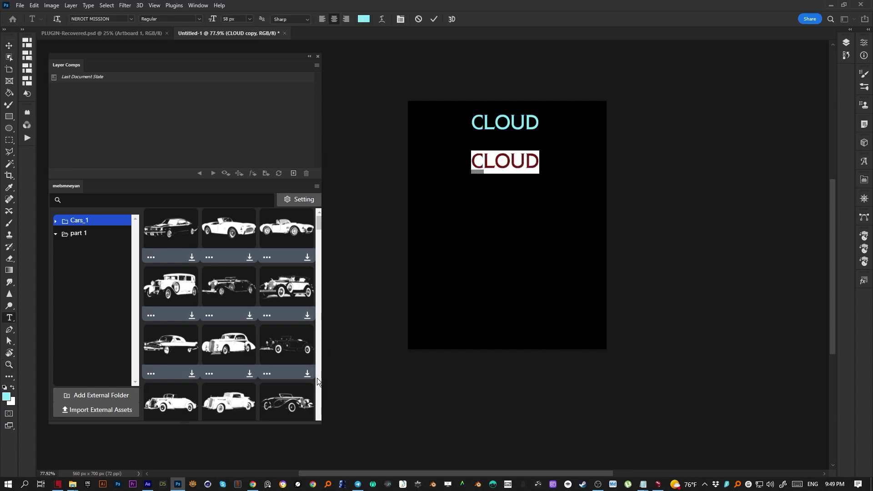
{"action": "left_click_drag", "start_coordinate": [322, 378], "coordinate": [71, 309]}
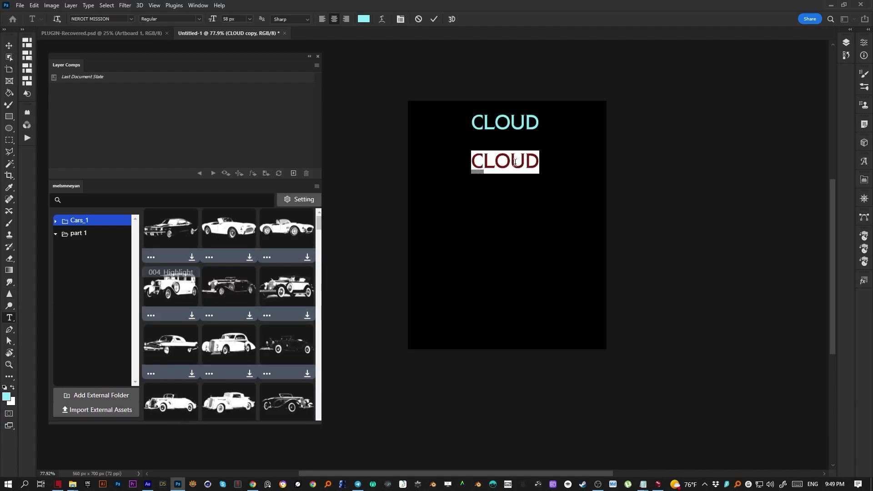
{"action": "type", "text": "UI FIXE"}
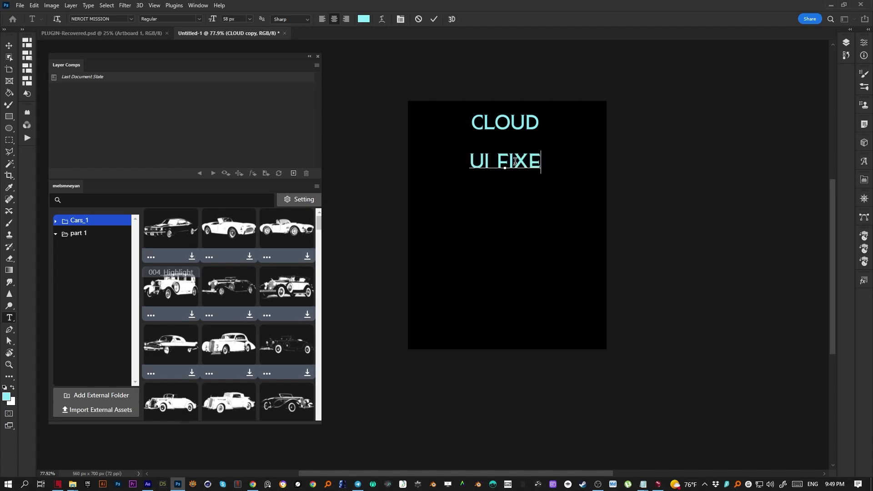
{"action": "key", "text": "BackSpace"}
{"action": "type", "text": "S"}
{"action": "key", "text": "BackSpace"}
{"action": "type", "text": "ES"}
{"action": "key", "text": "Escape"}
{"action": "key", "text": "v"}
{"action": "left_click_drag", "start_coordinate": [514, 234], "coordinate": [529, 244]}
Drag the Layer Comps divider upward to give the melsmneyan panel more height.
{"action": "key", "text": "t"}
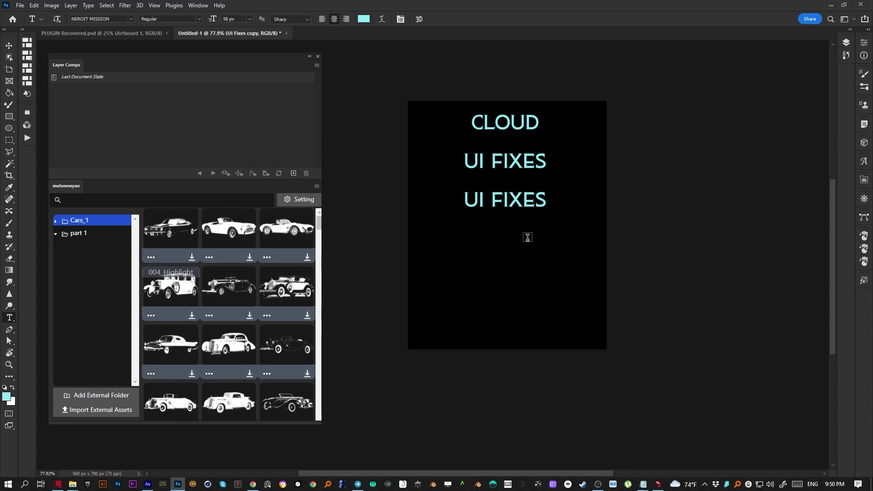
{"action": "key", "text": "v"}
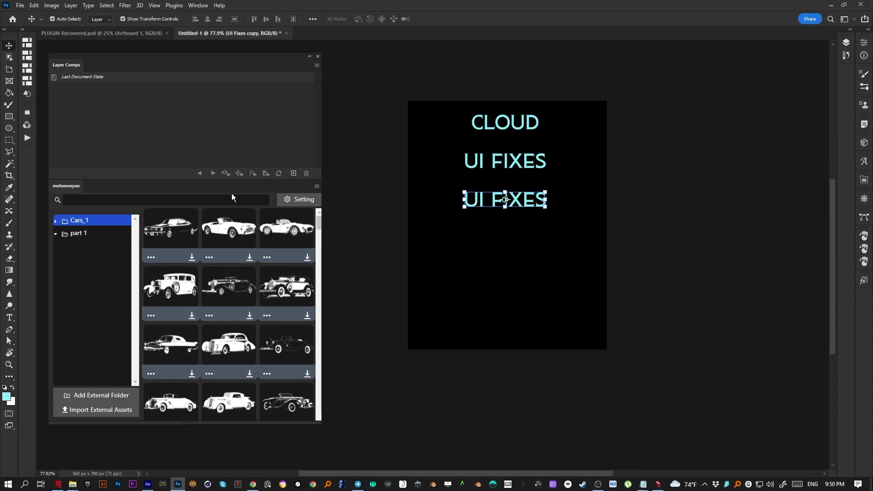
{"action": "left_click_drag", "start_coordinate": [228, 182], "coordinate": [233, 100]}
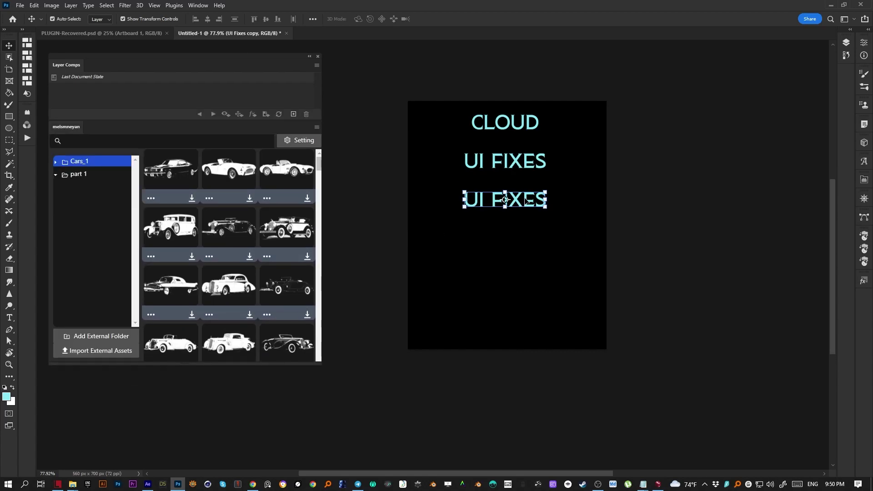
{"action": "key", "text": "t"}
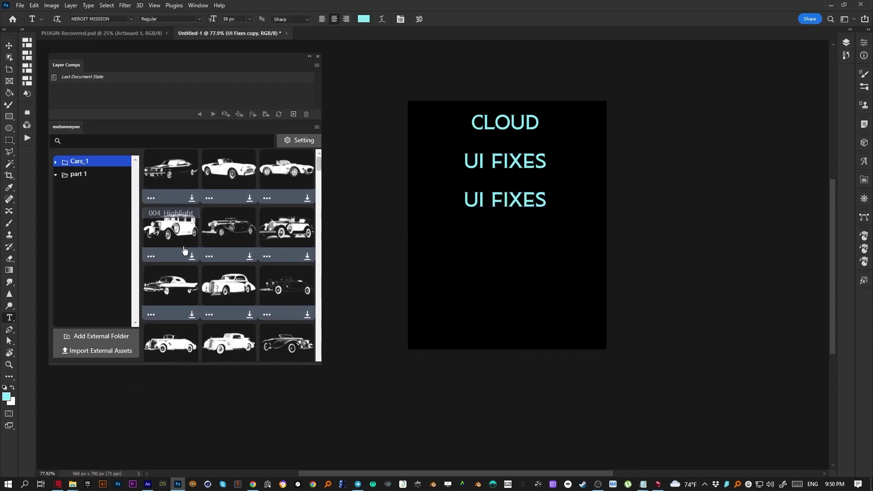